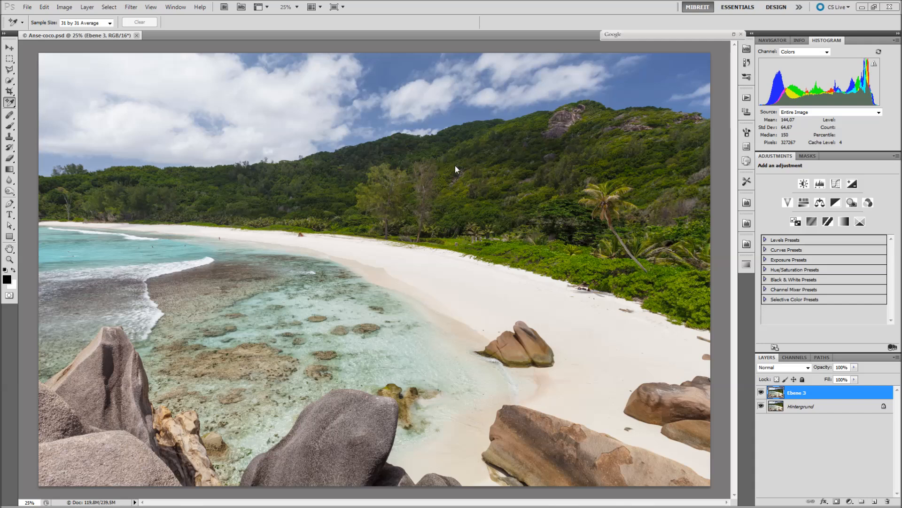
- Display the Info readouts and set the Color Sampler tool's sample size to 3 by 3 Average
{"action": "mouse_move", "coordinate": [761, 103]}
{"action": "left_click", "coordinate": [799, 40]}
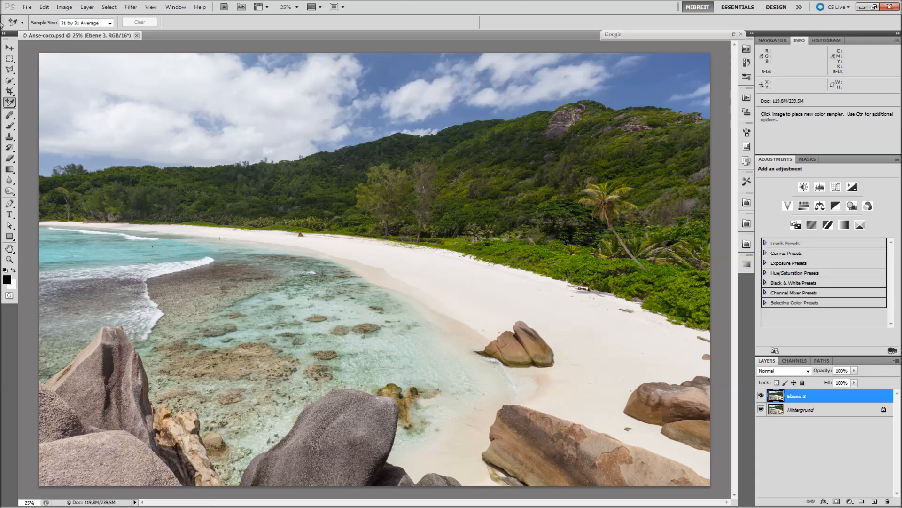
{"action": "right_click", "coordinate": [10, 107]}
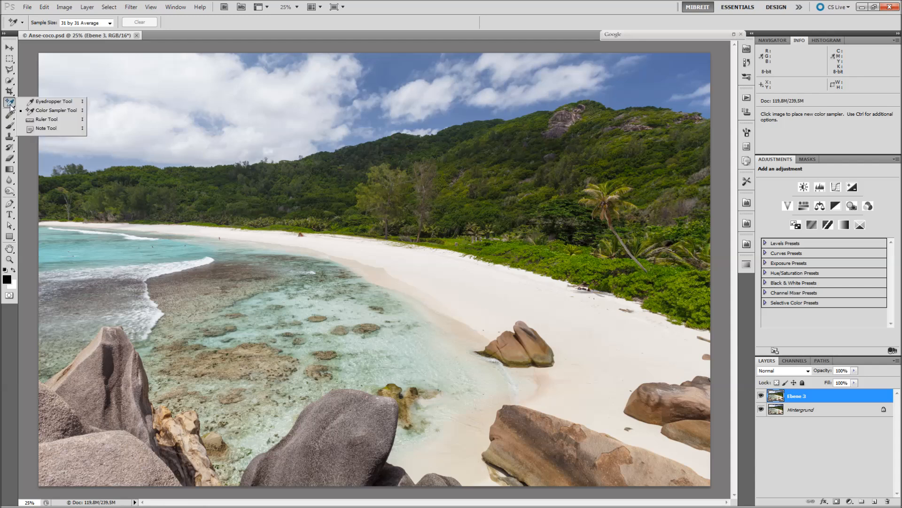
{"action": "left_click", "coordinate": [39, 111]}
{"action": "left_click", "coordinate": [94, 23]}
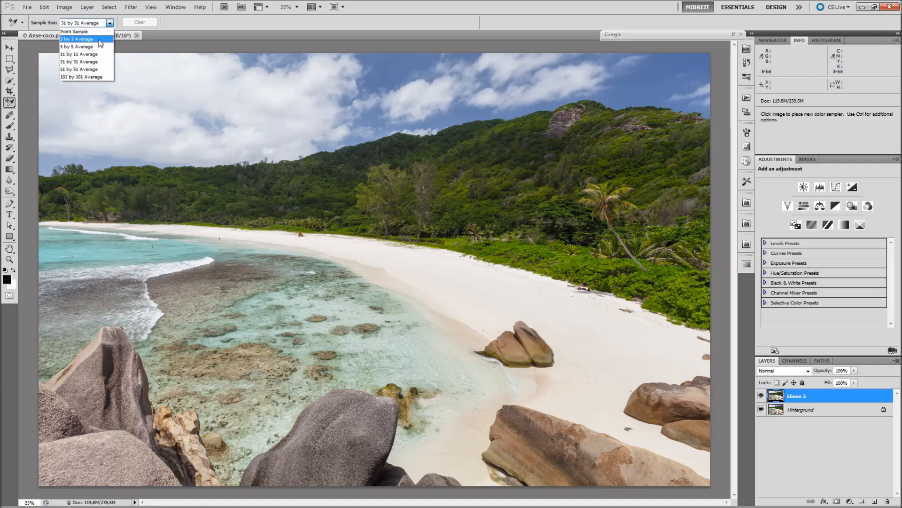
{"action": "left_click", "coordinate": [75, 39]}
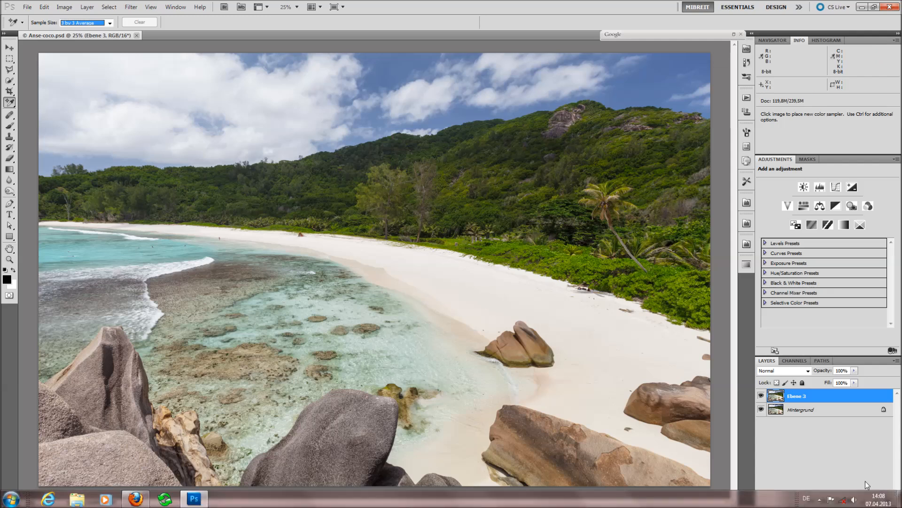
- Add a Levels adjustment layer and raise its shadow input level to 25 with the clipping preview on to locate the darkest areas
{"action": "left_click", "coordinate": [850, 501]}
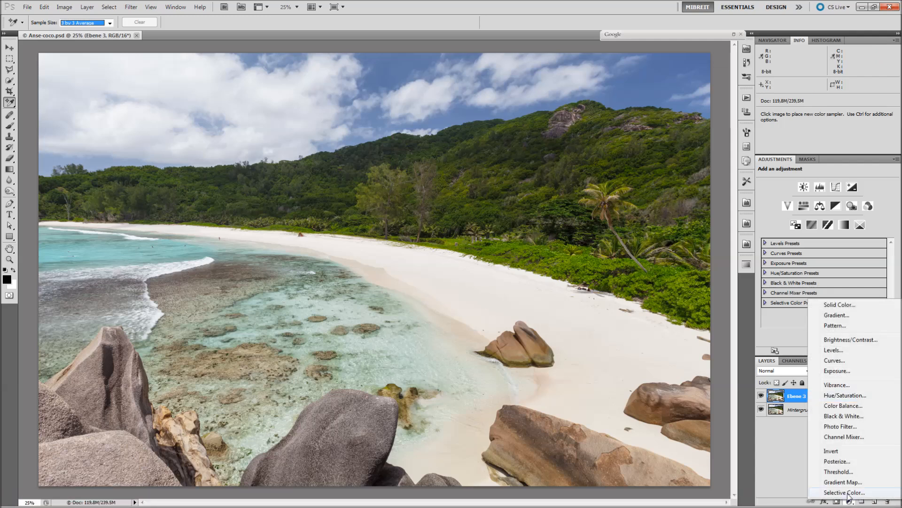
{"action": "left_click", "coordinate": [847, 352]}
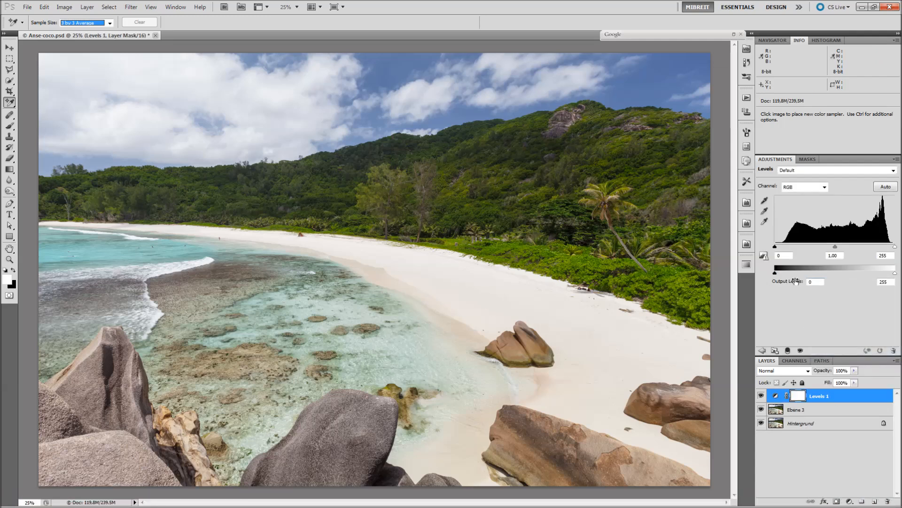
{"action": "key", "text": "alt"}
{"action": "left_click", "coordinate": [776, 247], "text": "alt"}
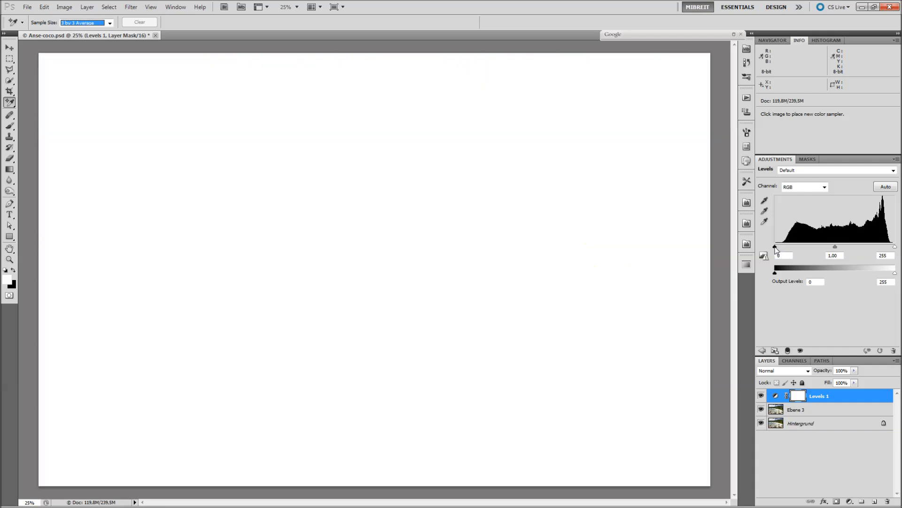
{"action": "left_click_drag", "start_coordinate": [775, 247], "coordinate": [788, 250]}
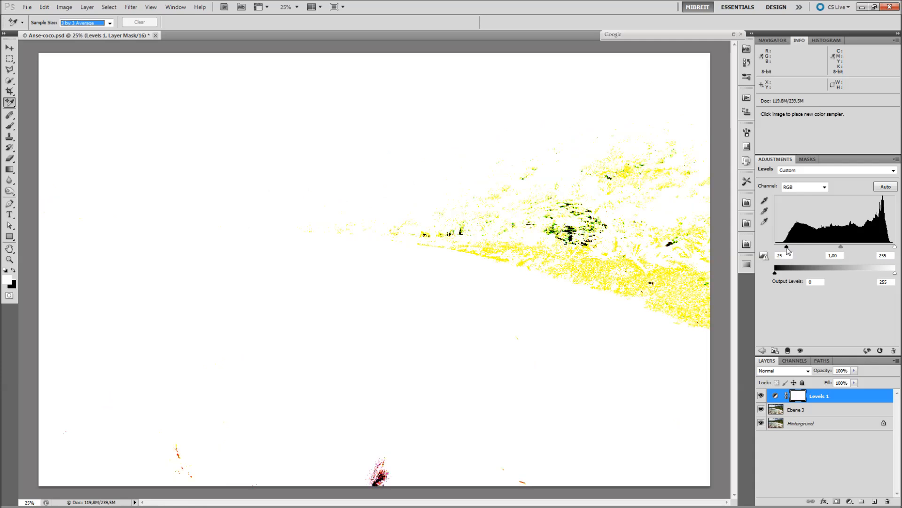
{"action": "left_click_drag", "start_coordinate": [788, 250], "coordinate": [788, 250]}
- Place a color sampler in the dark foliage shadow near the palm tree and fine-tune its position with the Levels layer hidden
{"action": "left_click", "coordinate": [578, 229], "text": "ctrl"}
{"action": "left_click_drag", "start_coordinate": [577, 230], "coordinate": [578, 229]}
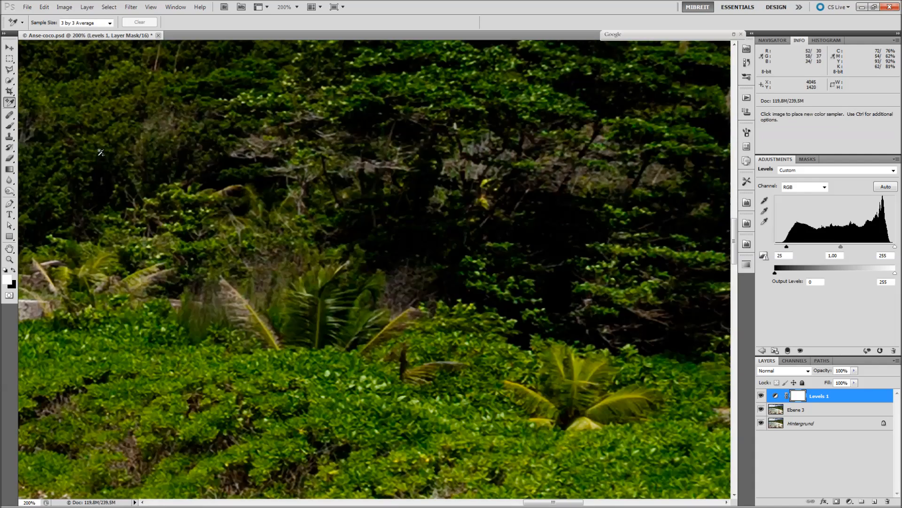
{"action": "left_click", "coordinate": [559, 291]}
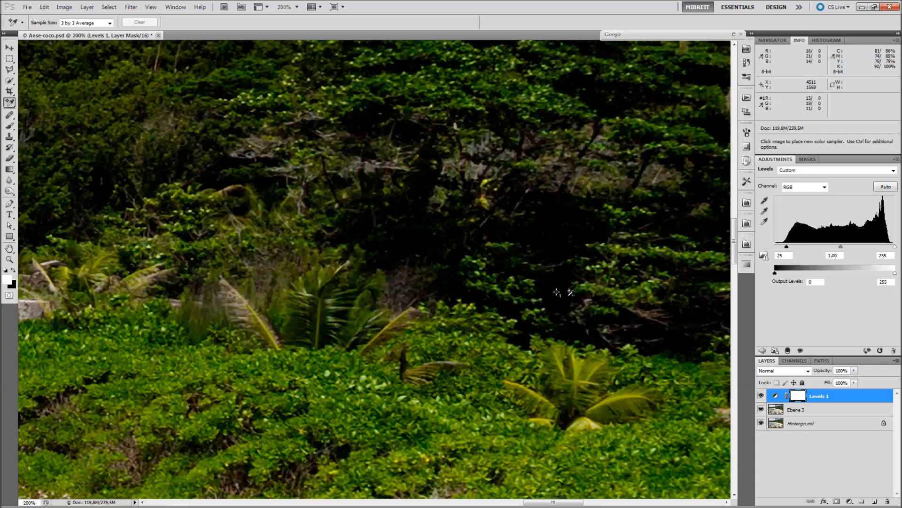
{"action": "left_click", "coordinate": [760, 424]}
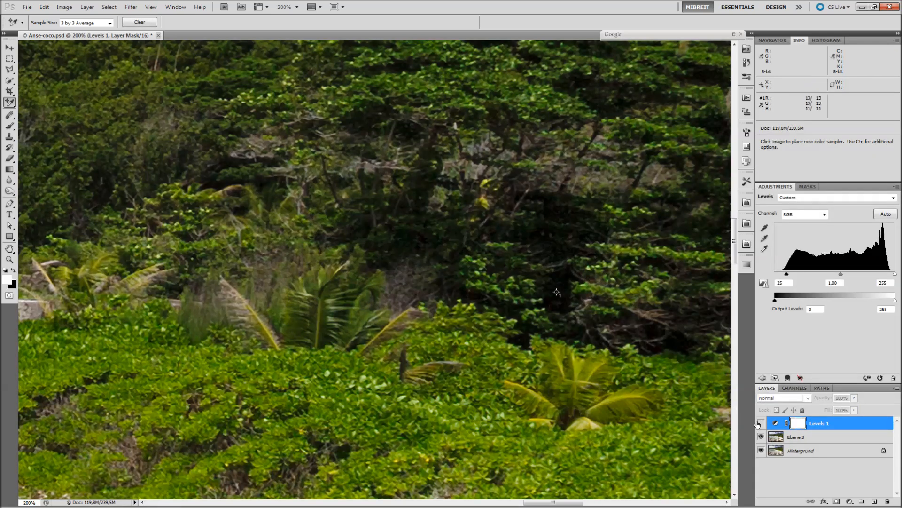
{"action": "left_click_drag", "start_coordinate": [556, 292], "coordinate": [556, 290]}
- Show the Levels layer again and raise its shadow input level to 31
{"action": "left_click", "coordinate": [545, 272], "text": "alt"}
{"action": "left_click", "coordinate": [545, 271], "text": "alt"}
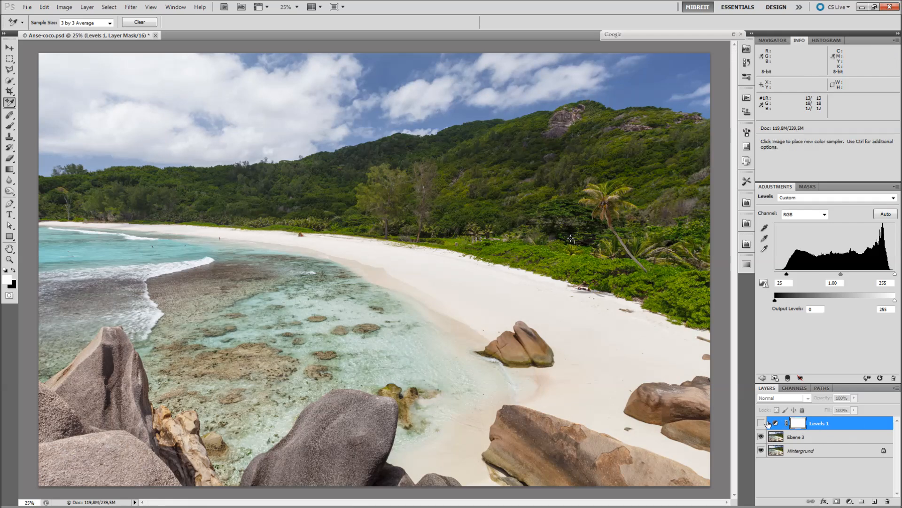
{"action": "left_click", "coordinate": [765, 423]}
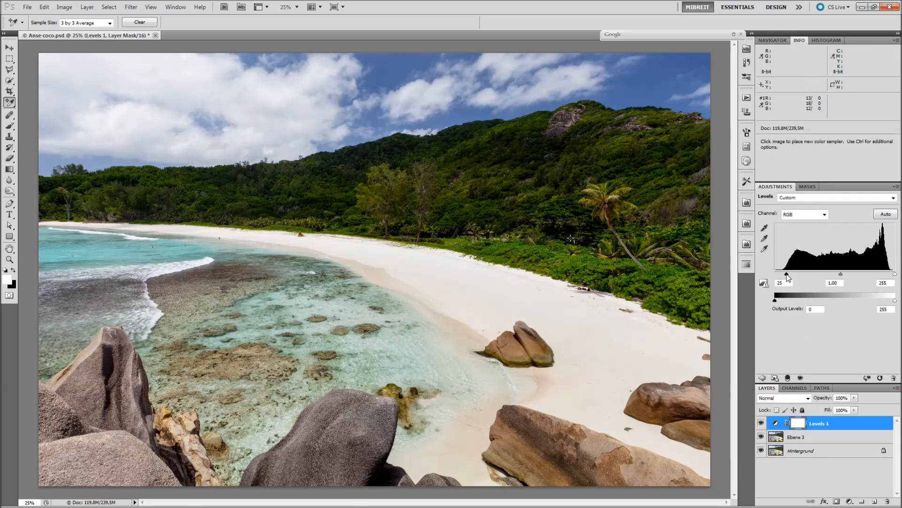
{"action": "left_click_drag", "start_coordinate": [788, 278], "coordinate": [790, 276]}
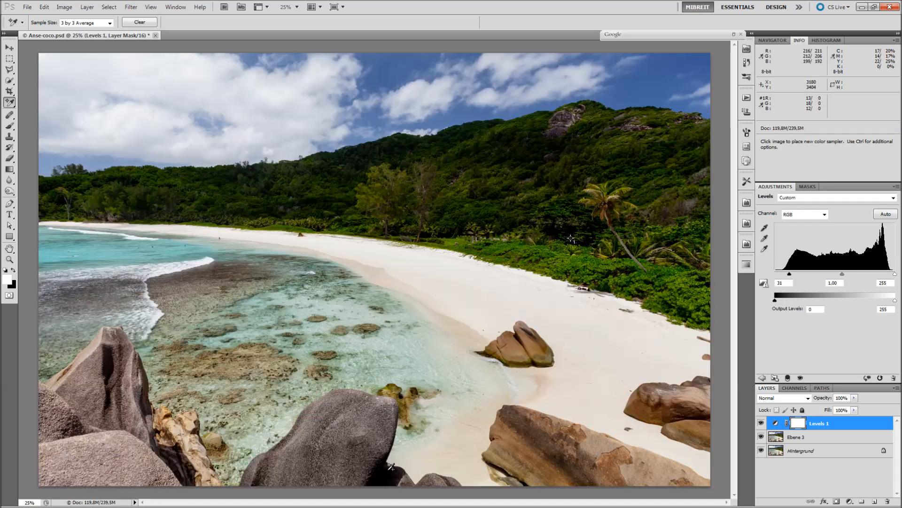
- Place a second color sampler in the deep shadow beside the large grey foreground rock, moving it to a darker spot with Levels hidden
{"action": "key", "text": "ctrl+space"}
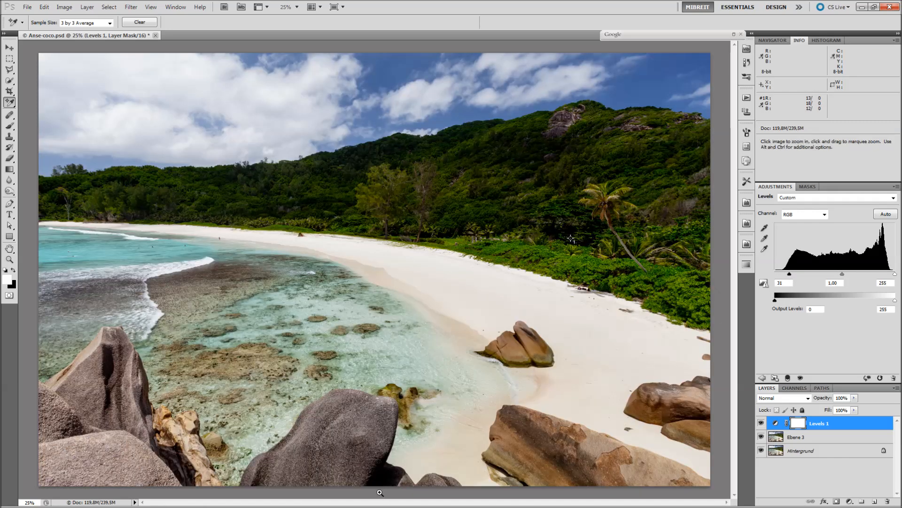
{"action": "left_click", "coordinate": [380, 492]}
{"action": "left_click", "coordinate": [382, 490]}
{"action": "left_click", "coordinate": [386, 486]}
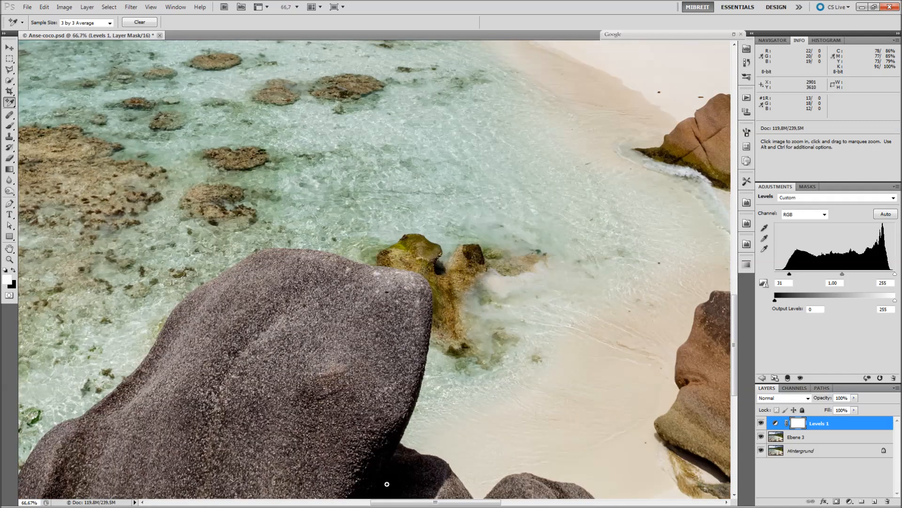
{"action": "left_click", "coordinate": [418, 374]}
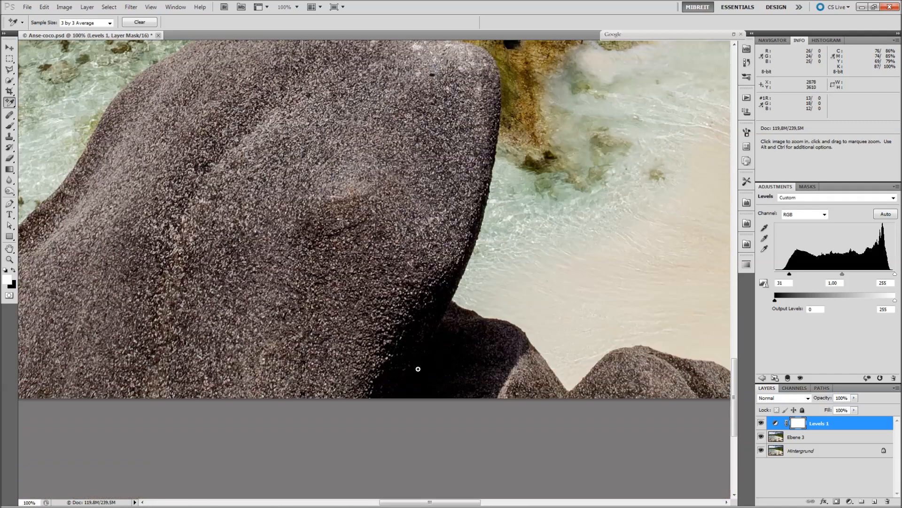
{"action": "left_click", "coordinate": [421, 367]}
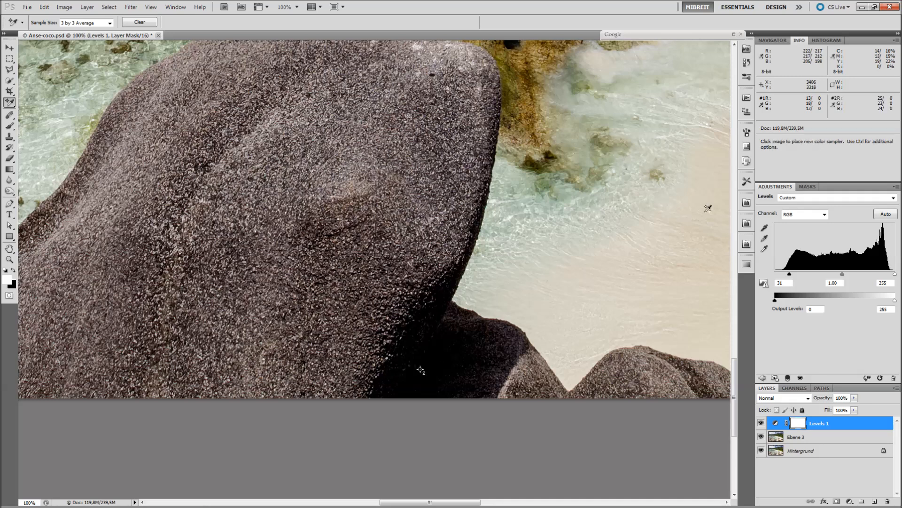
{"action": "left_click", "coordinate": [762, 423]}
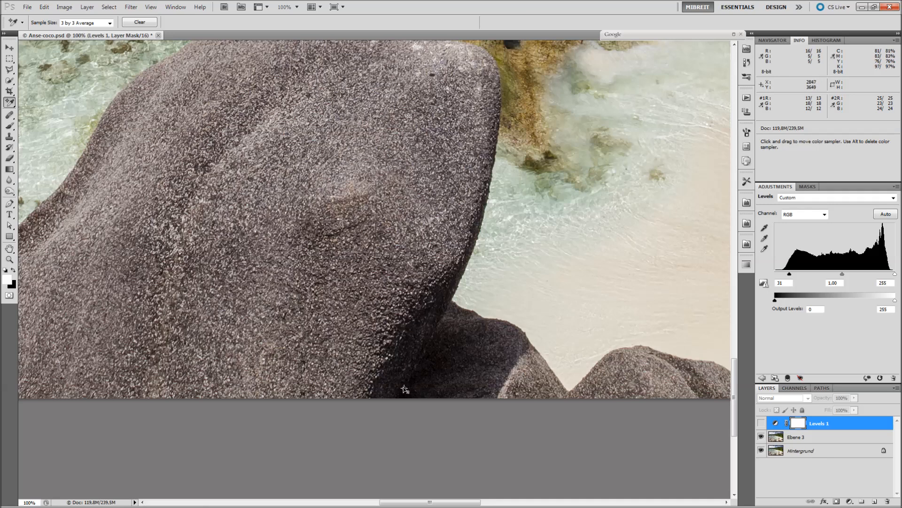
{"action": "left_click_drag", "start_coordinate": [404, 389], "coordinate": [404, 389]}
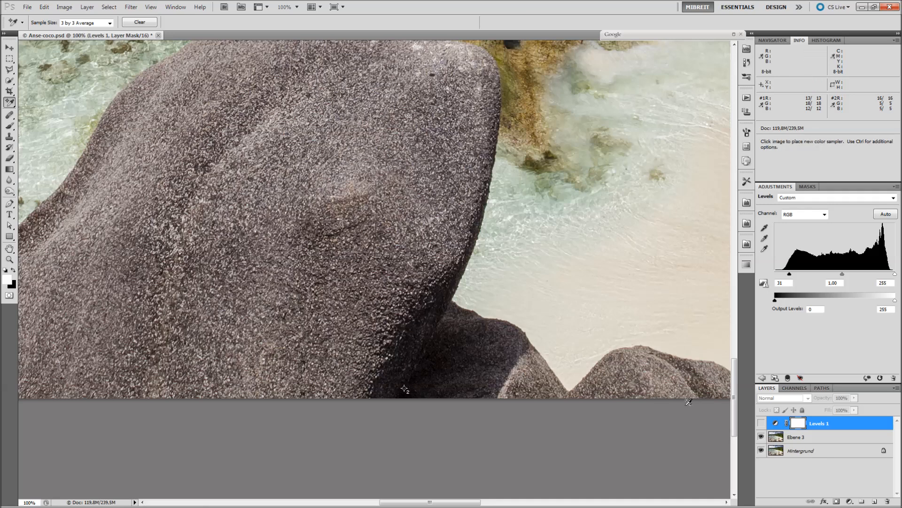
{"action": "left_click", "coordinate": [762, 424]}
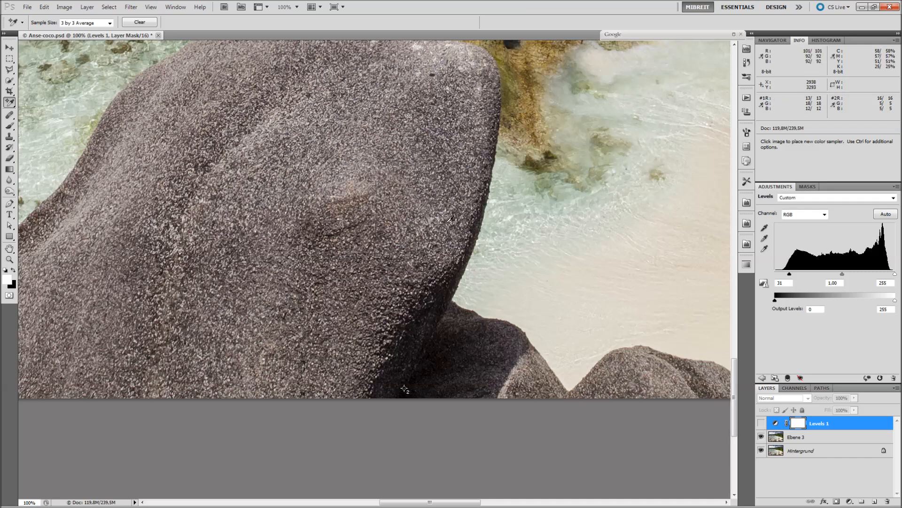
- Examine the grain of the large grey foreground rock up close and return to the whole photo
{"action": "left_click", "coordinate": [385, 251], "text": "ctrl"}
{"action": "left_click", "coordinate": [385, 252], "text": "ctrl"}
{"action": "left_click", "coordinate": [385, 251], "text": "ctrl+alt"}
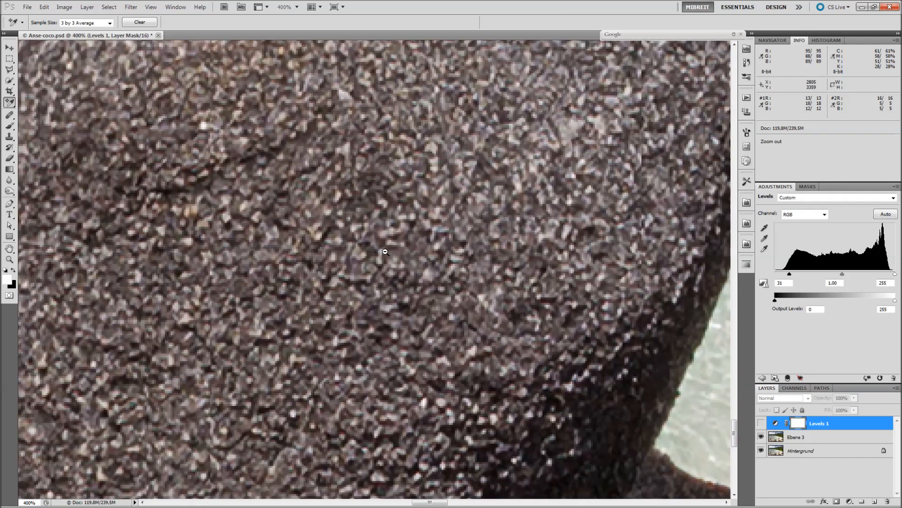
{"action": "left_click", "coordinate": [385, 251], "text": "ctrl+alt"}
{"action": "left_click", "coordinate": [385, 252], "text": "ctrl+alt"}
{"action": "left_click", "coordinate": [385, 251], "text": "ctrl+alt"}
{"action": "left_click", "coordinate": [385, 252], "text": "ctrl+alt"}
{"action": "left_click", "coordinate": [385, 251], "text": "ctrl+alt"}
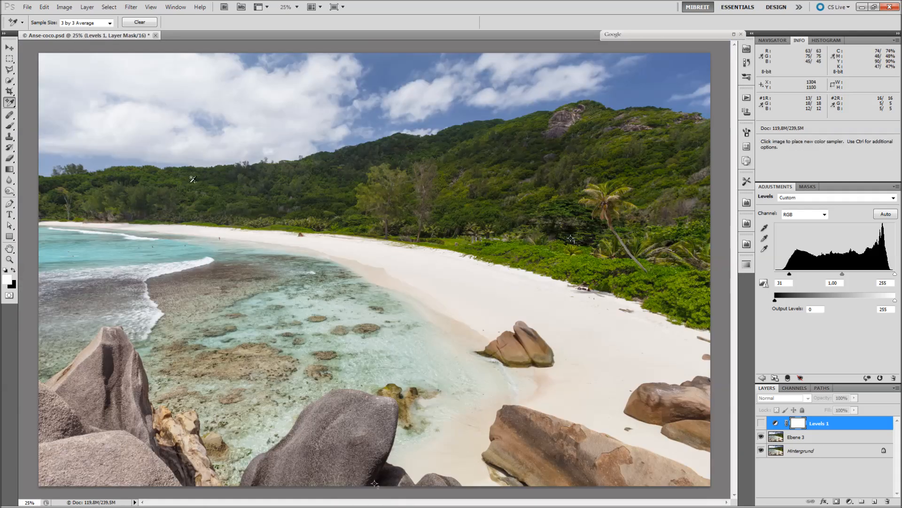
- Show the Levels layer again, resetting its shadow input level to 0 and lowering the highlight input level to 242
{"action": "left_click", "coordinate": [761, 423]}
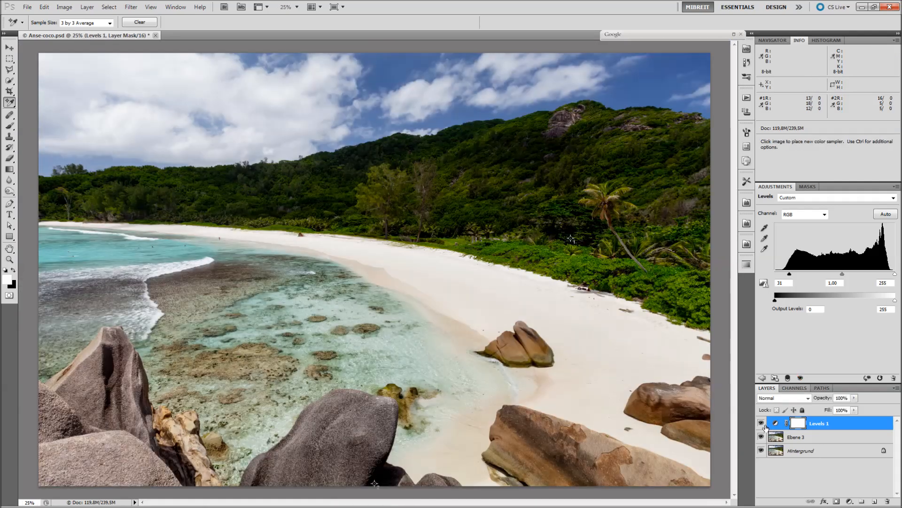
{"action": "left_click_drag", "start_coordinate": [791, 276], "coordinate": [773, 274]}
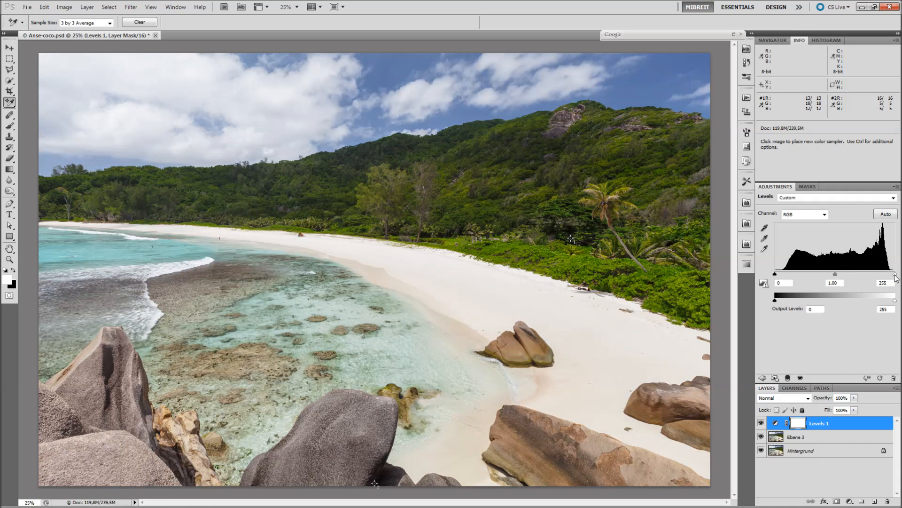
{"action": "mouse_move", "coordinate": [896, 277]}
{"action": "left_mouse_down"}
{"action": "mouse_move", "coordinate": [880, 277]}
{"action": "mouse_move", "coordinate": [890, 278]}
{"action": "left_mouse_up"}
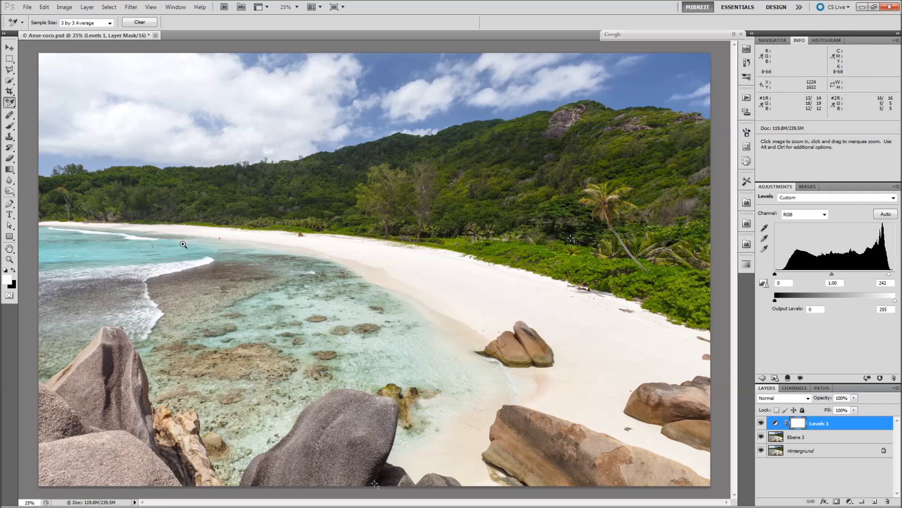
- Place a third color sampler on the white foam at the tip of the wave and compare its readings with Levels off and on
{"action": "scroll", "coordinate": [185, 243], "scroll_direction": "up", "scroll_amount": 5}
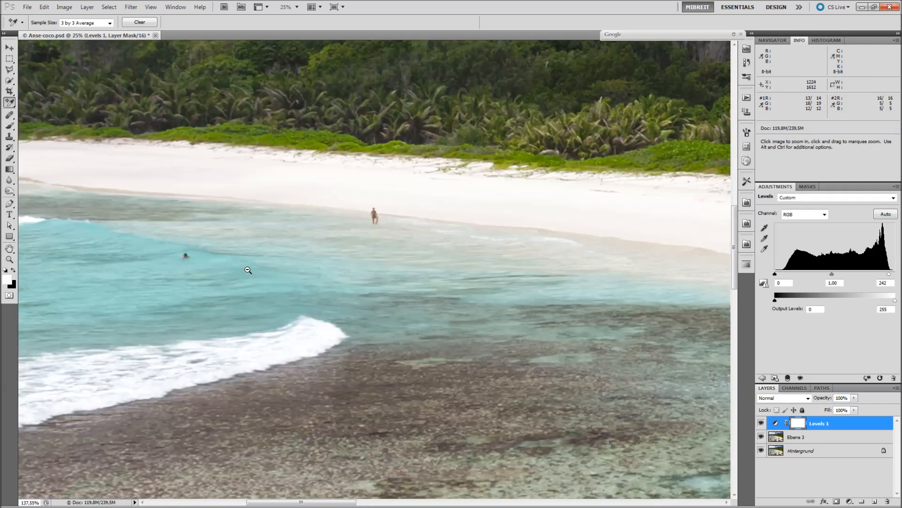
{"action": "left_click", "coordinate": [325, 334]}
{"action": "left_click", "coordinate": [760, 450]}
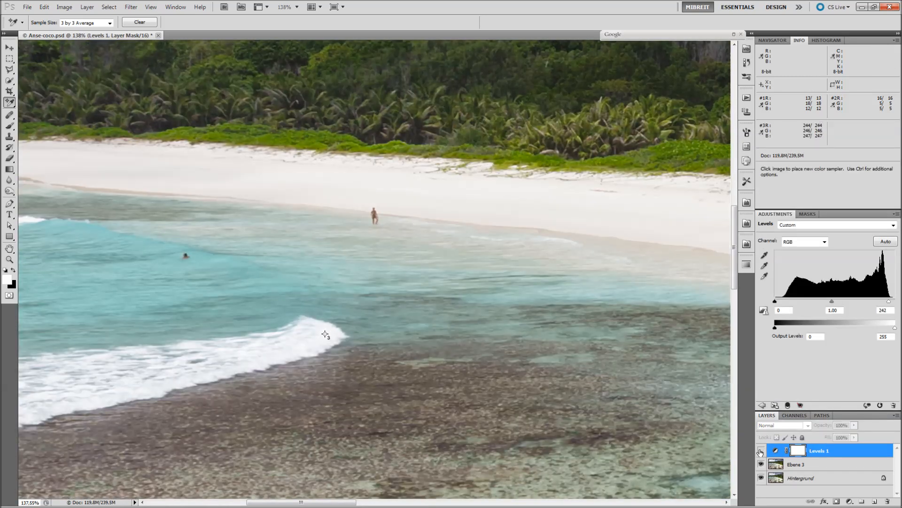
{"action": "left_click", "coordinate": [762, 451]}
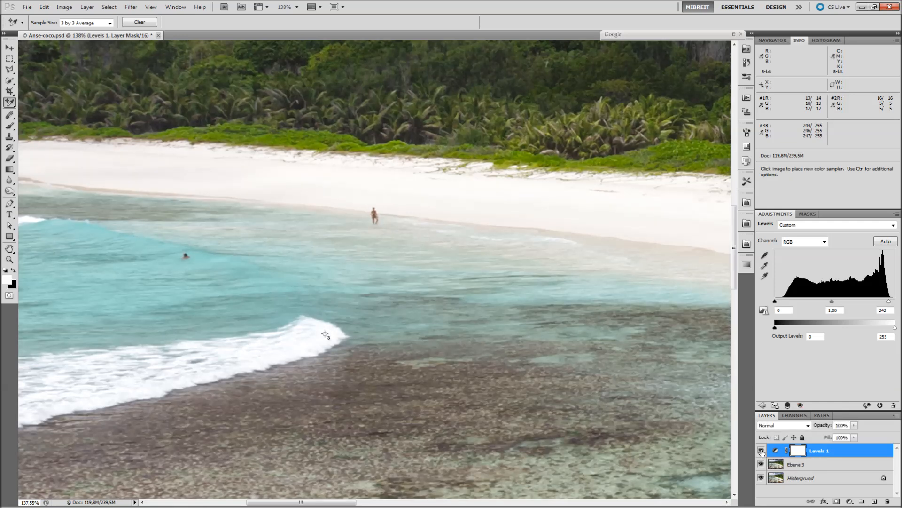
- Set the Levels highlight input level to 243 and place a fourth color sampler on the bright white cloud
{"action": "key", "text": "ctrl+space"}
{"action": "left_click", "coordinate": [180, 144], "text": "ctrl+alt"}
{"action": "left_click", "coordinate": [181, 143], "text": "ctrl+alt"}
{"action": "left_click", "coordinate": [180, 143], "text": "ctrl+alt"}
{"action": "left_click", "coordinate": [180, 144], "text": "ctrl+alt"}
{"action": "left_click_drag", "start_coordinate": [173, 131], "coordinate": [615, 423]}
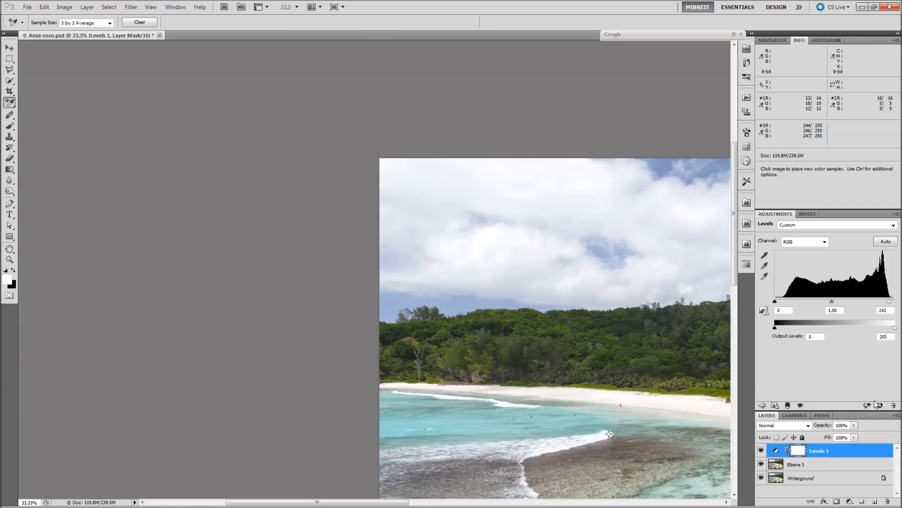
{"action": "left_click_drag", "start_coordinate": [890, 304], "coordinate": [890, 305]}
{"action": "left_click_drag", "start_coordinate": [599, 316], "coordinate": [332, 326]}
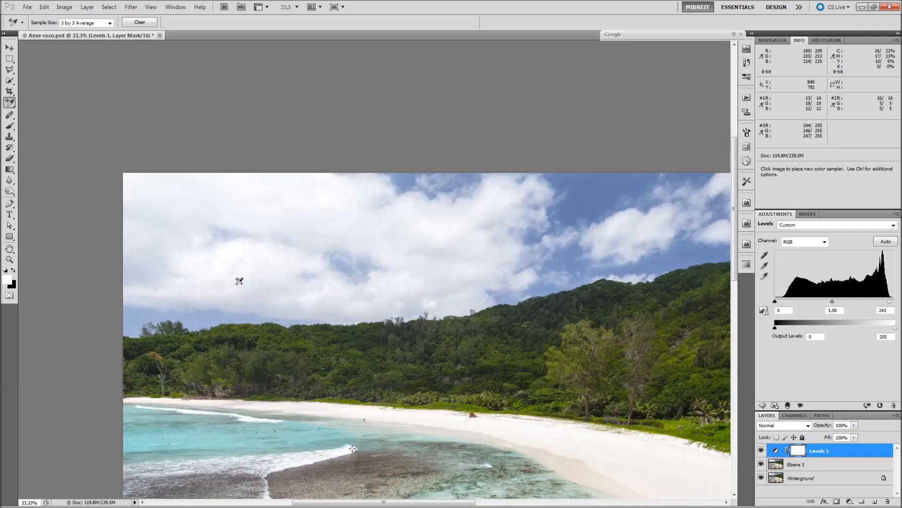
{"action": "left_click", "coordinate": [229, 248]}
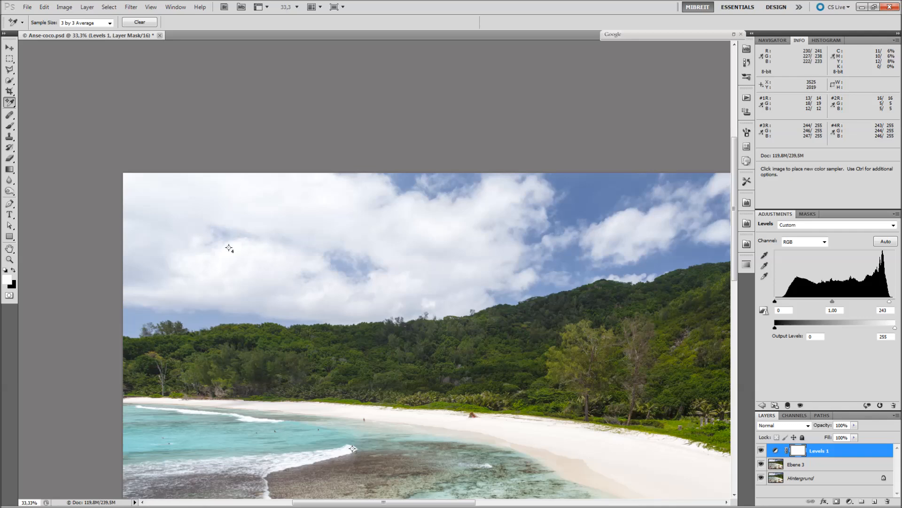
- Delete the Levels 1 adjustment layer and bring the whole photo into view
{"action": "left_click_drag", "start_coordinate": [825, 453], "coordinate": [888, 502]}
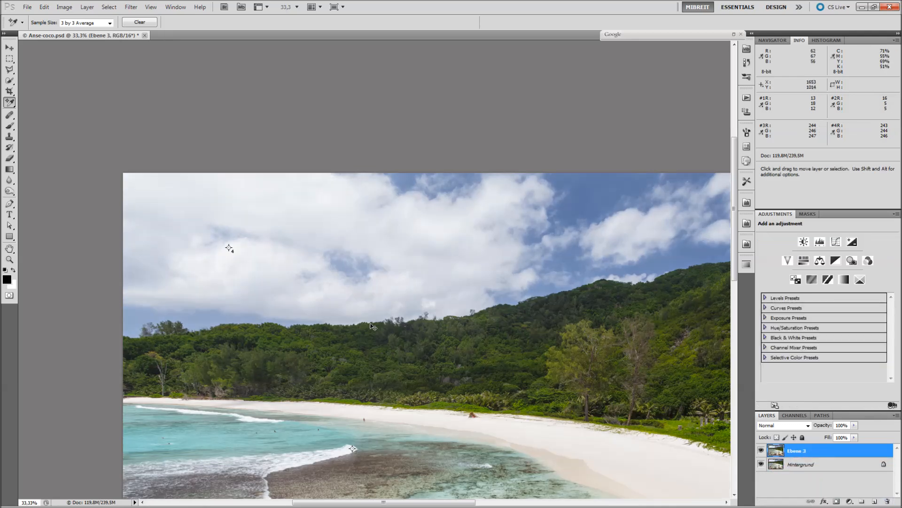
{"action": "key", "text": "ctrl+minus"}
{"action": "key", "text": "ctrl+minus"}
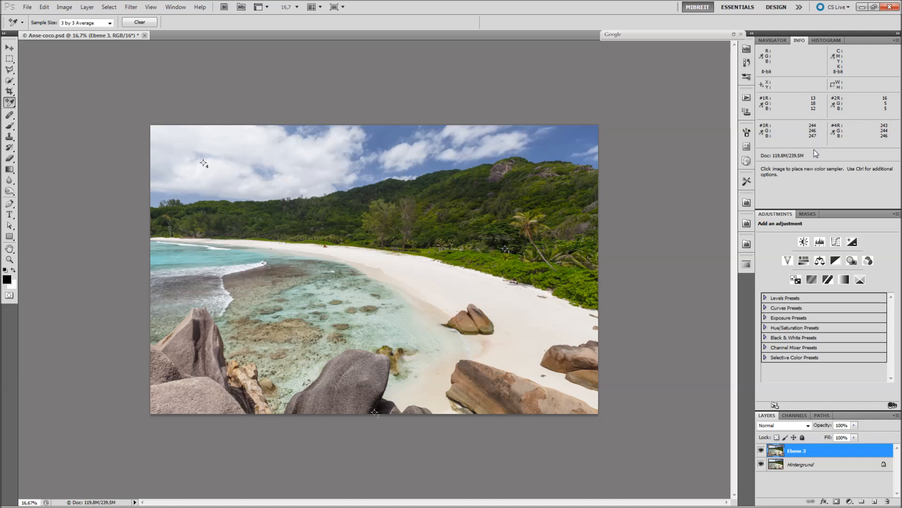
- Try darkening the photo's shadows with a Curves adjustment layer, moving the curve point to input 83, output 63, and delete the layer
{"action": "left_click", "coordinate": [850, 501]}
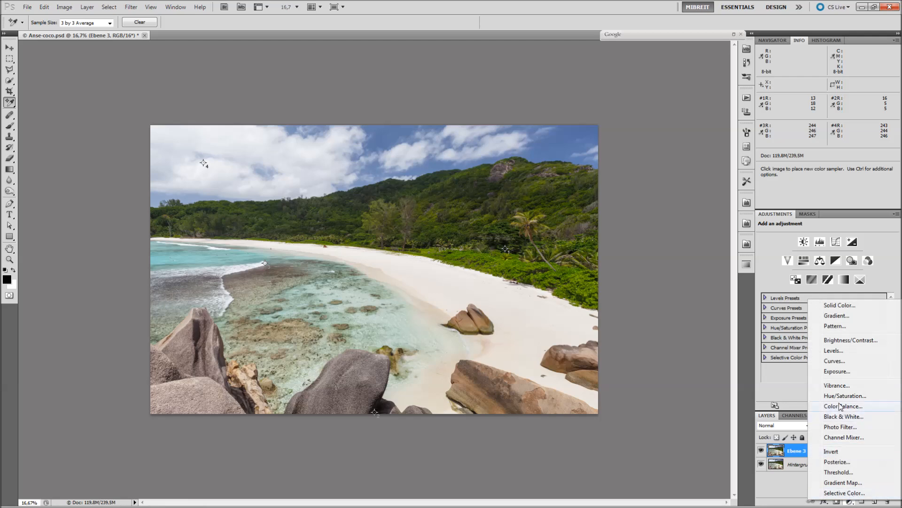
{"action": "left_click", "coordinate": [848, 359]}
{"action": "left_click_drag", "start_coordinate": [814, 333], "coordinate": [814, 347]}
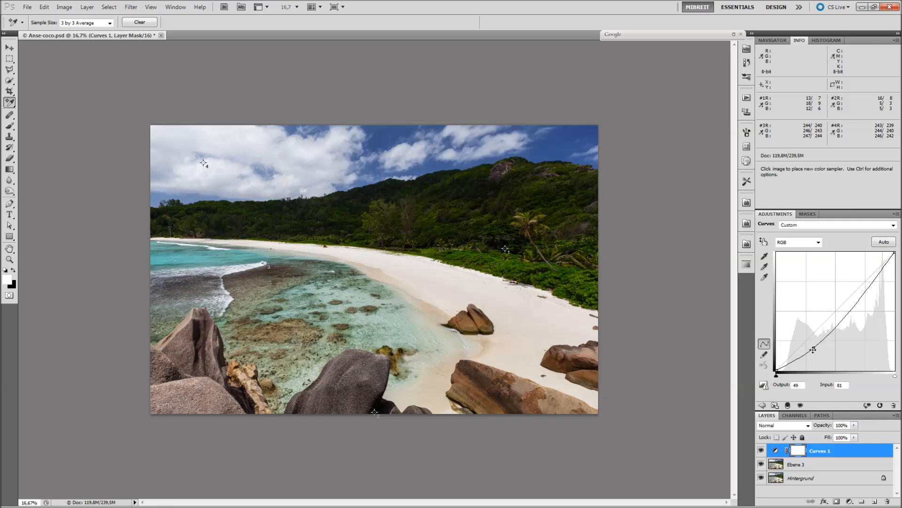
{"action": "left_click_drag", "start_coordinate": [814, 346], "coordinate": [815, 341]}
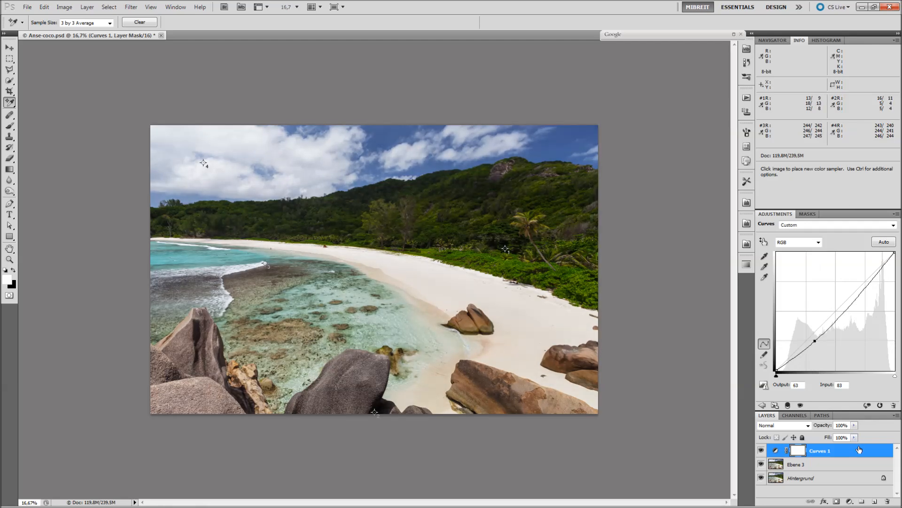
{"action": "left_click_drag", "start_coordinate": [860, 451], "coordinate": [887, 501]}
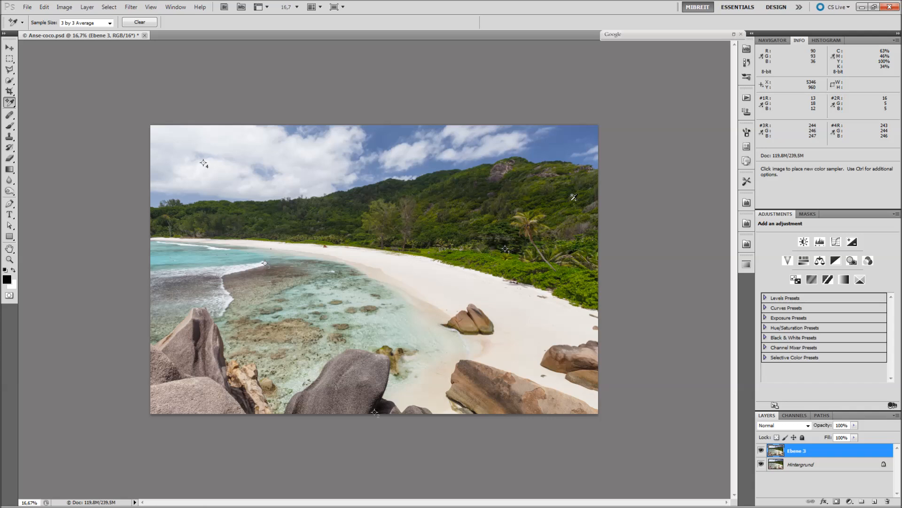
- Add a Gradient Map adjustment layer above Ebene 3 using the Red, Green gradient preset
{"action": "key", "text": "v"}
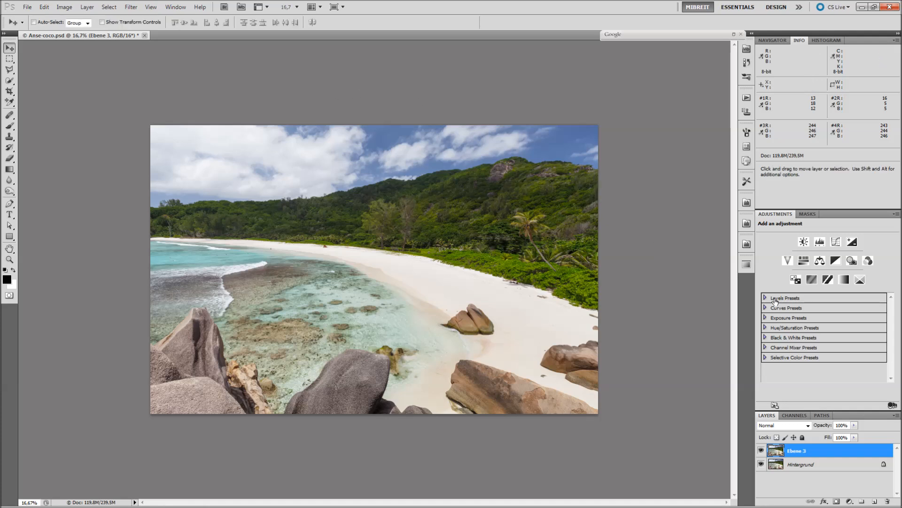
{"action": "left_click", "coordinate": [849, 501]}
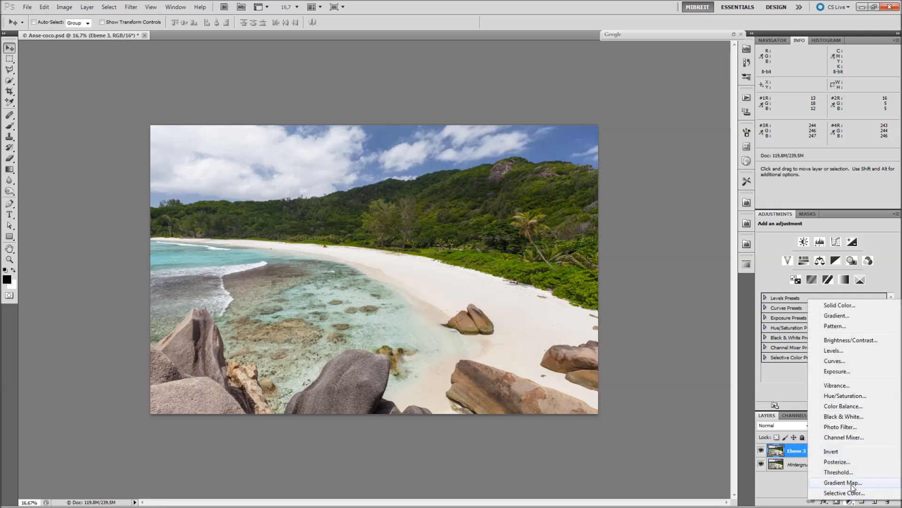
{"action": "left_click", "coordinate": [842, 483]}
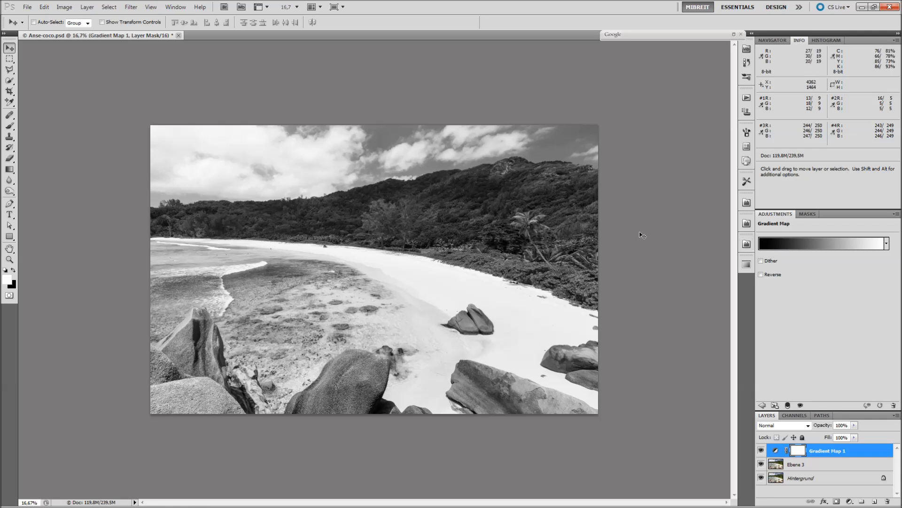
{"action": "left_click", "coordinate": [810, 244]}
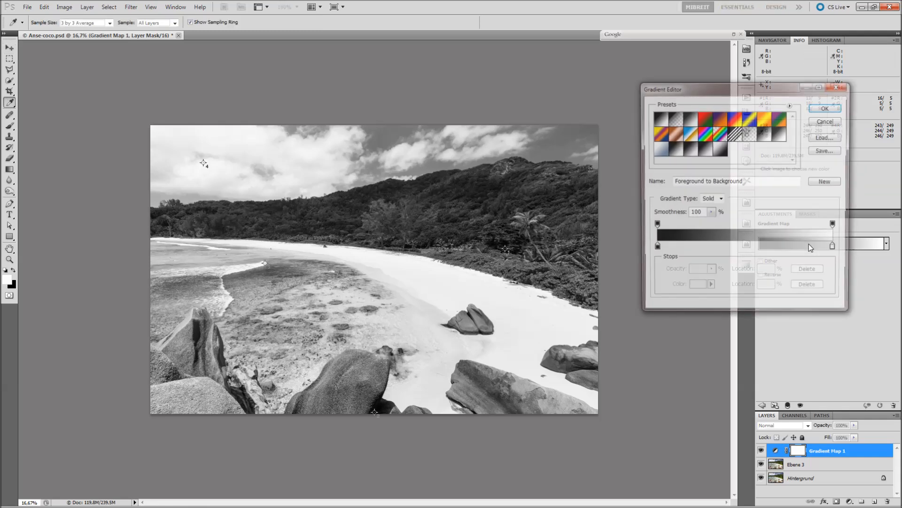
{"action": "left_click", "coordinate": [704, 121]}
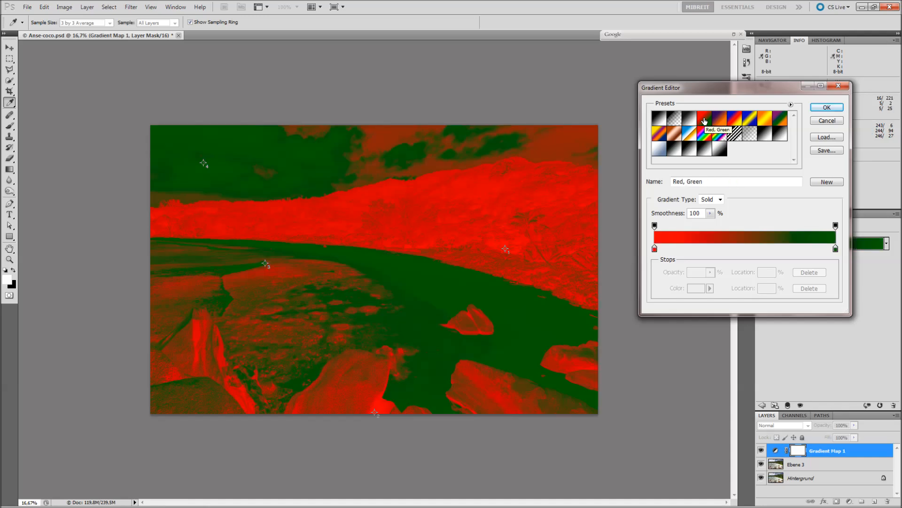
{"action": "left_click", "coordinate": [827, 107]}
{"action": "key", "text": "v"}
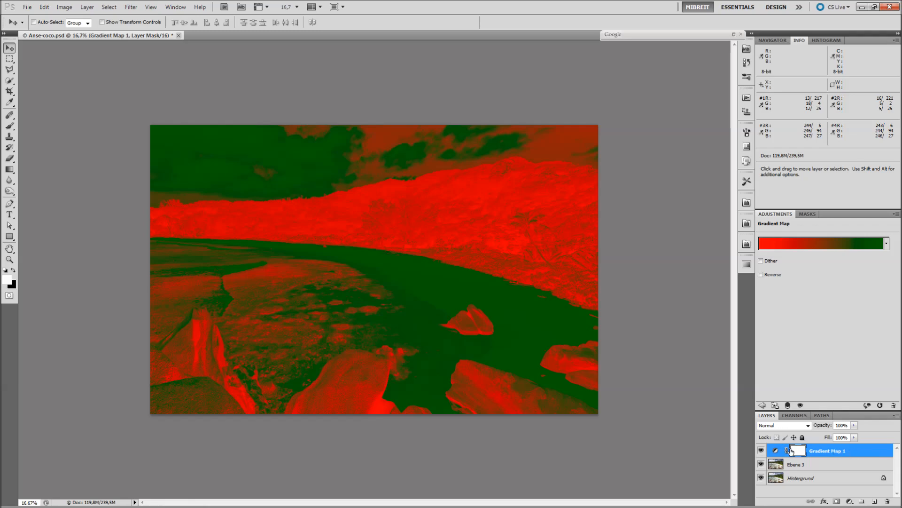
- Set the Gradient Map layer's Blend If sliders for the underlying layer to 246 for black and 8 for white
{"action": "double_click", "coordinate": [861, 452]}
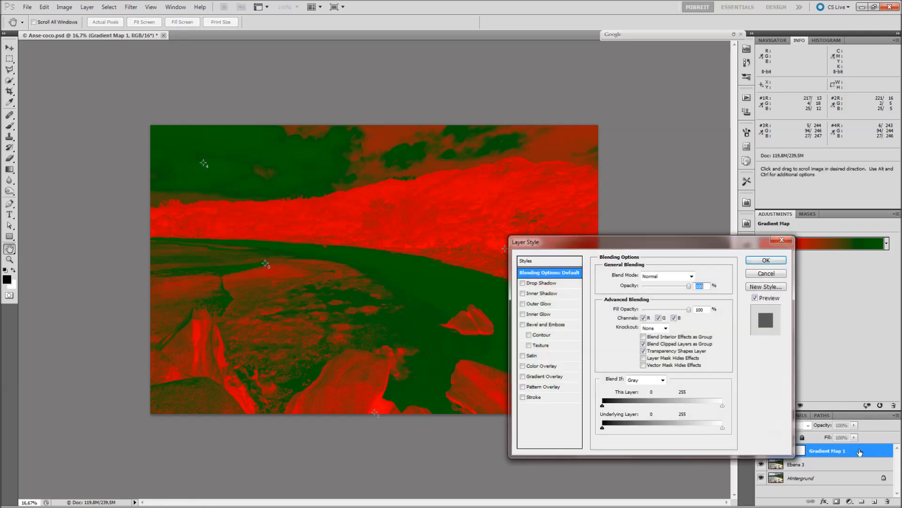
{"action": "left_click_drag", "start_coordinate": [675, 245], "coordinate": [735, 83]}
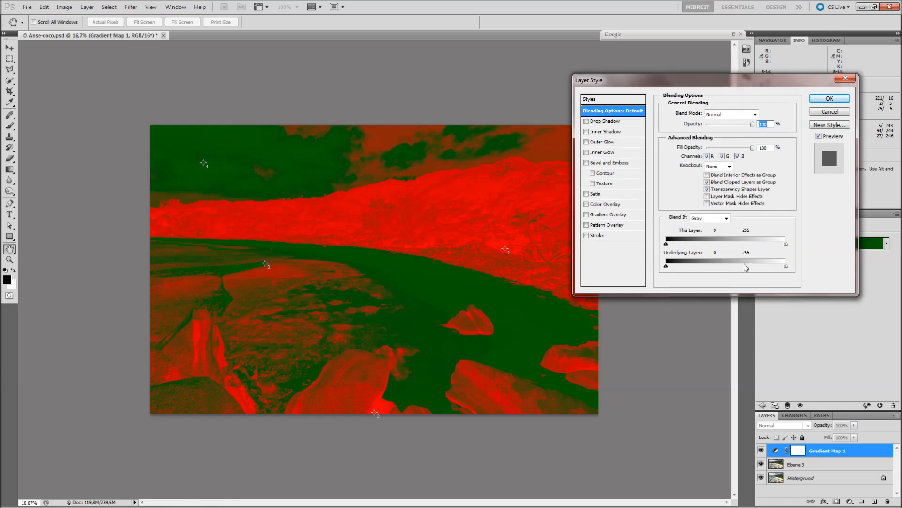
{"action": "left_click_drag", "start_coordinate": [788, 269], "coordinate": [675, 269]}
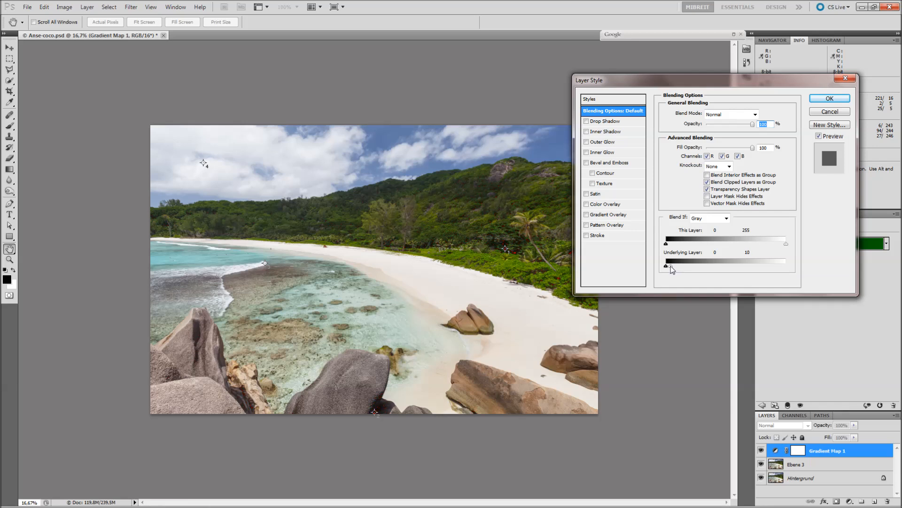
{"action": "left_click_drag", "start_coordinate": [671, 270], "coordinate": [672, 270]}
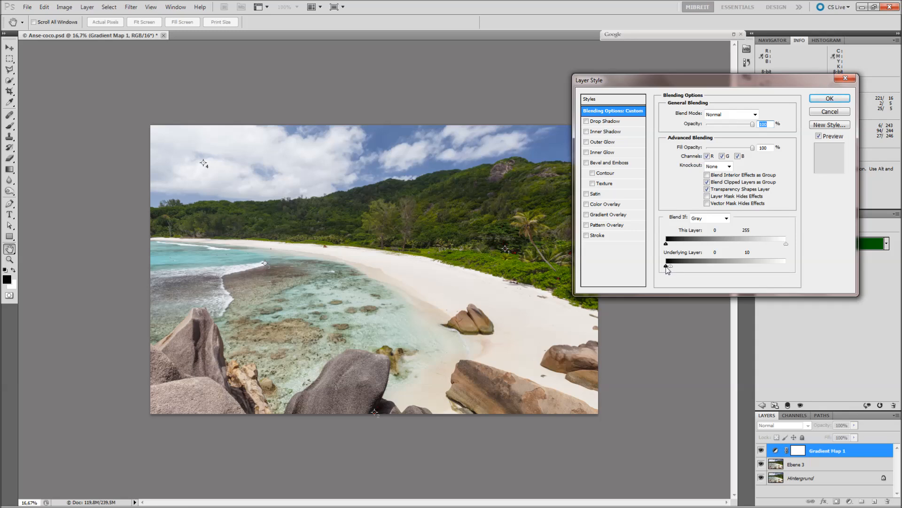
{"action": "left_click_drag", "start_coordinate": [667, 270], "coordinate": [782, 267]}
{"action": "left_click", "coordinate": [829, 98]}
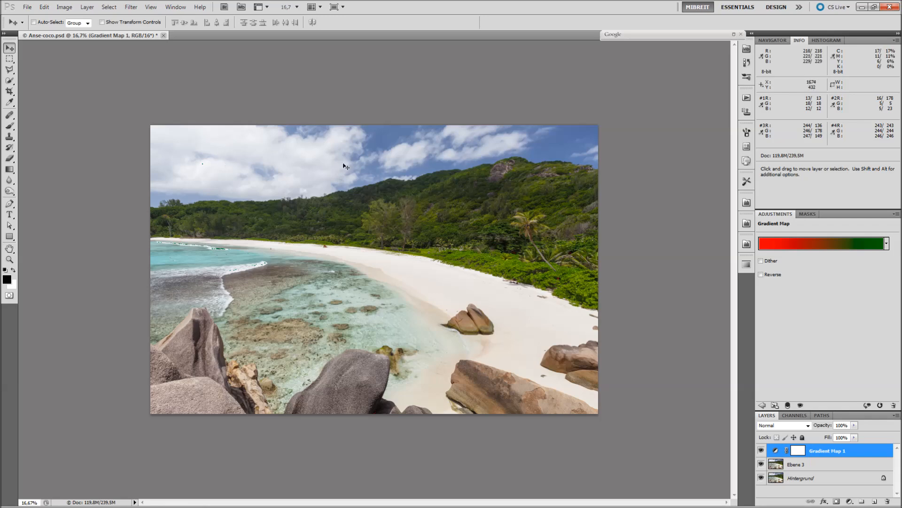
- Examine the bright cloud up close with the Gradient Map layer hidden and shown
{"action": "key", "text": "ctrl+space"}
{"action": "left_click", "coordinate": [175, 159]}
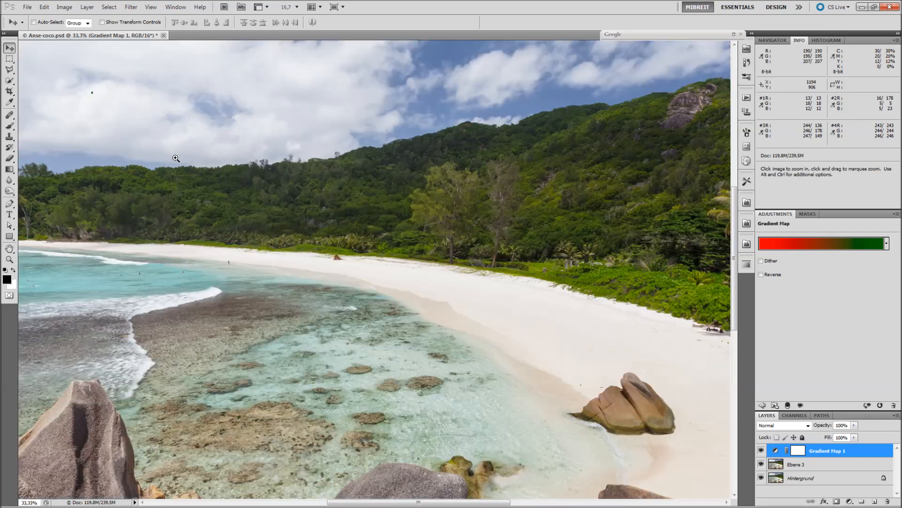
{"action": "left_click", "coordinate": [207, 175]}
{"action": "left_click", "coordinate": [381, 232]}
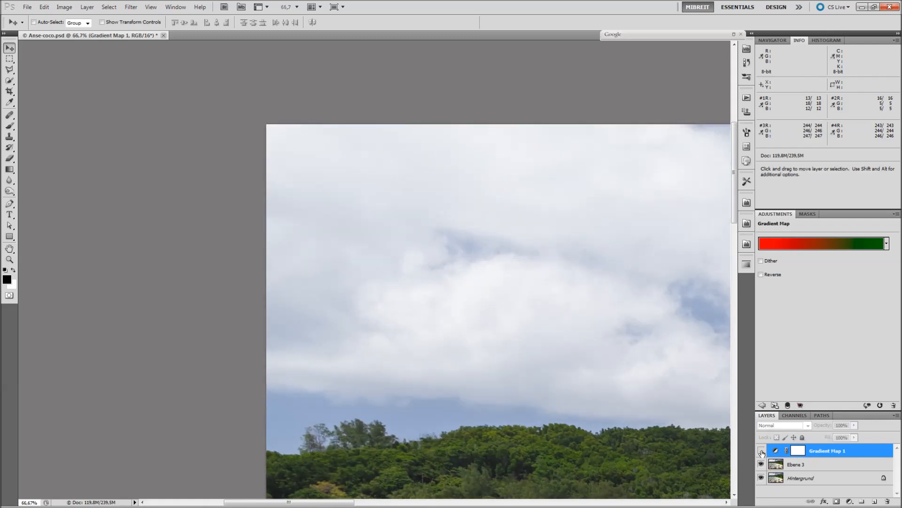
{"action": "left_click", "coordinate": [474, 321], "text": "ctrl+alt"}
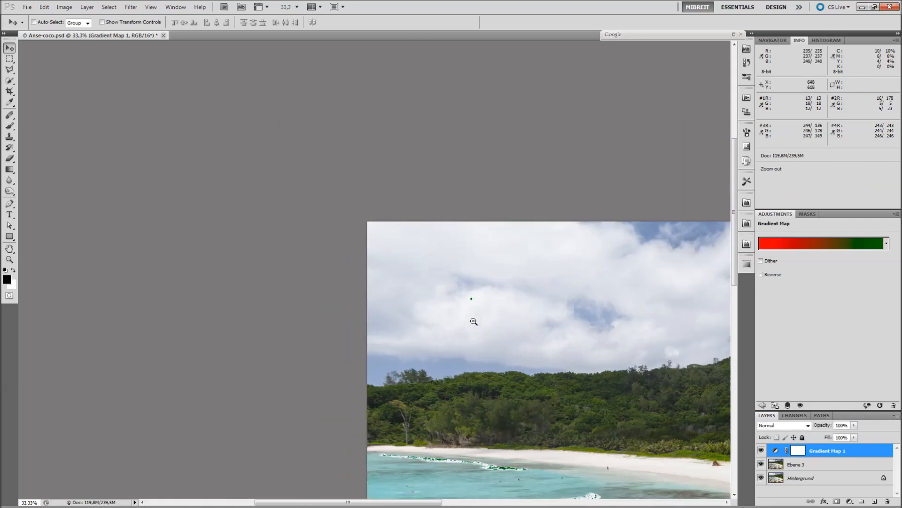
{"action": "left_click", "coordinate": [473, 321], "text": "ctrl+alt"}
- Rename the Gradient Map 1 layer to "tonal helper"
{"action": "left_click", "coordinate": [825, 465]}
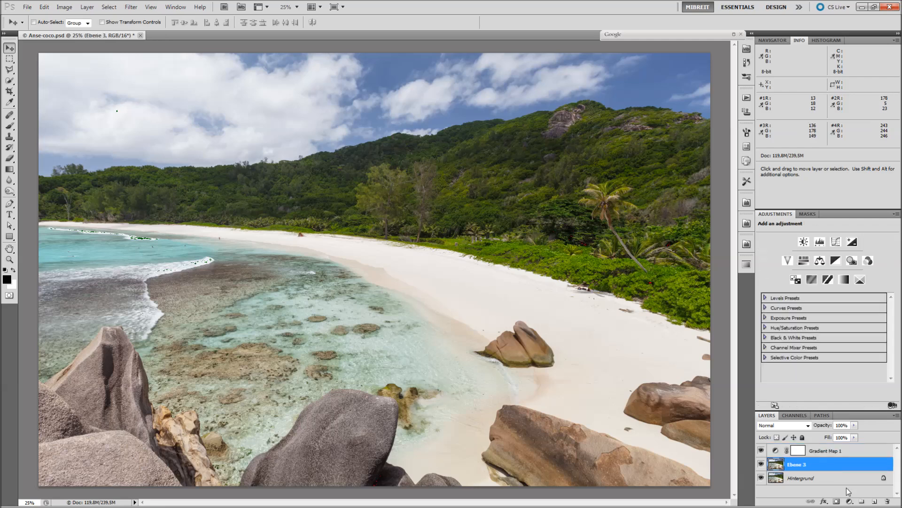
{"action": "left_click", "coordinate": [830, 452]}
{"action": "double_click", "coordinate": [829, 451]}
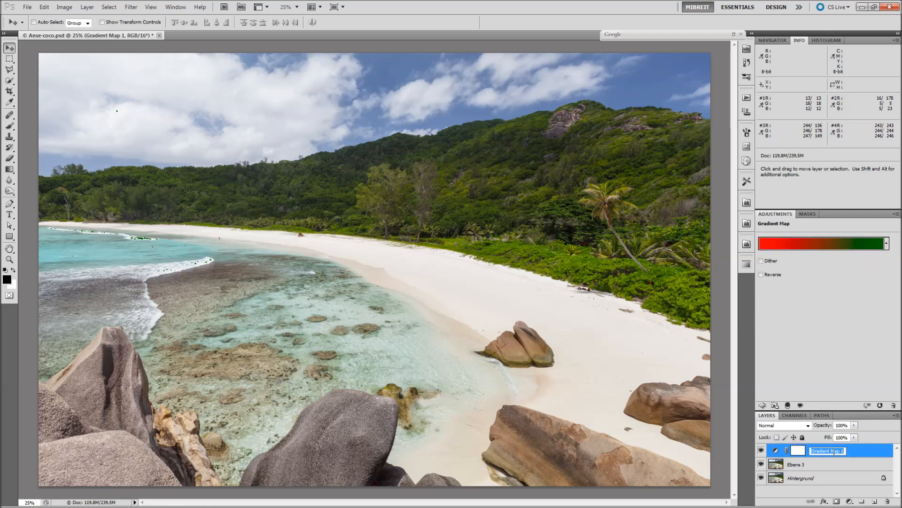
{"action": "type", "text": "ton"}
{"action": "key", "text": "Return"}
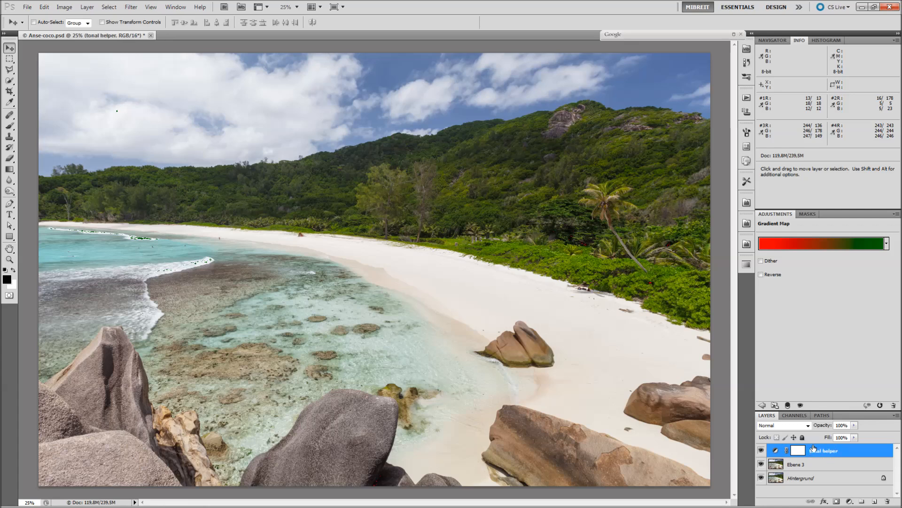
- Add a Curves layer directly above Ebene 3 and shape a strong S-curve through input 77, output 39 and input 181, output 196
{"action": "left_click", "coordinate": [831, 466]}
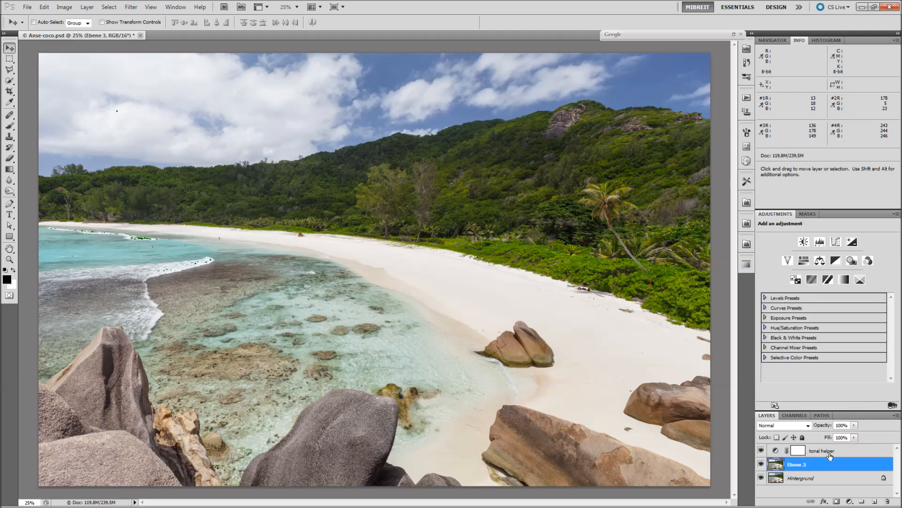
{"action": "left_click", "coordinate": [851, 502]}
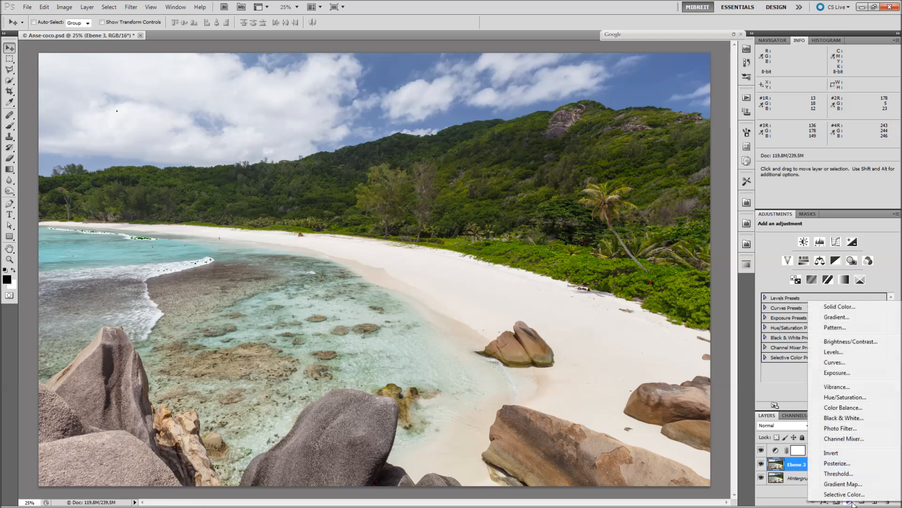
{"action": "left_click", "coordinate": [844, 361]}
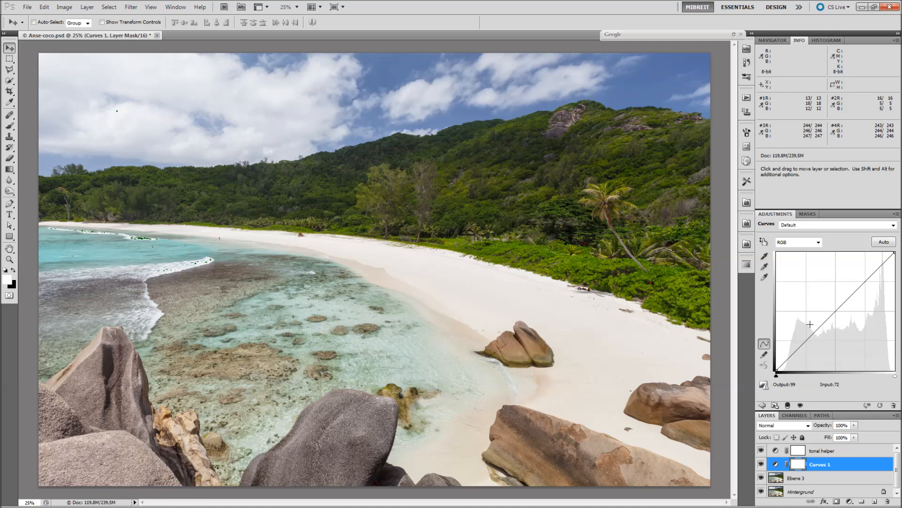
{"action": "left_click_drag", "start_coordinate": [807, 344], "coordinate": [812, 350]}
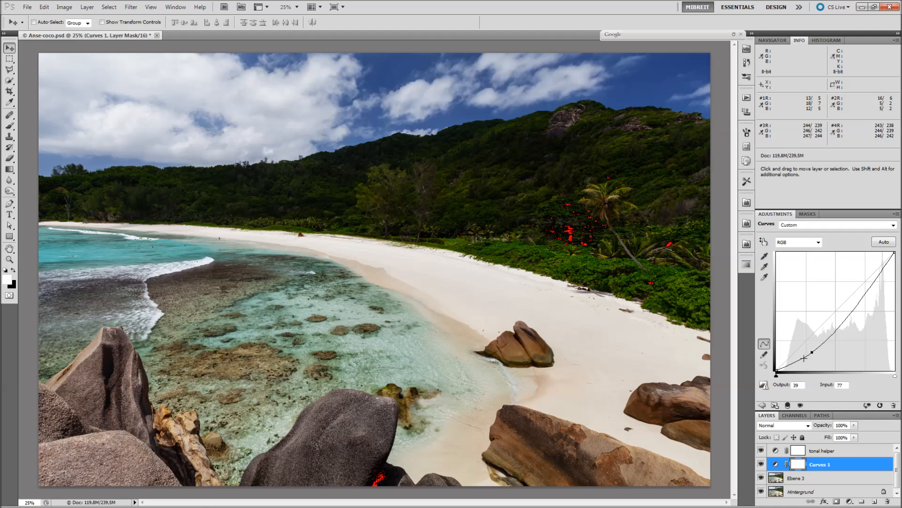
{"action": "left_click_drag", "start_coordinate": [865, 301], "coordinate": [860, 279]}
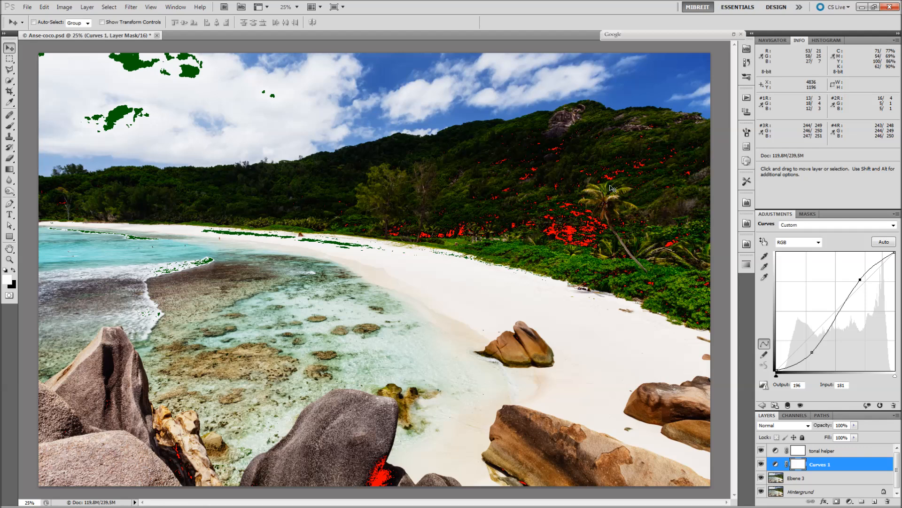
- Try raising the tonal helper layer's Blend If black slider for the underlying layer to 247
{"action": "left_click", "coordinate": [864, 452]}
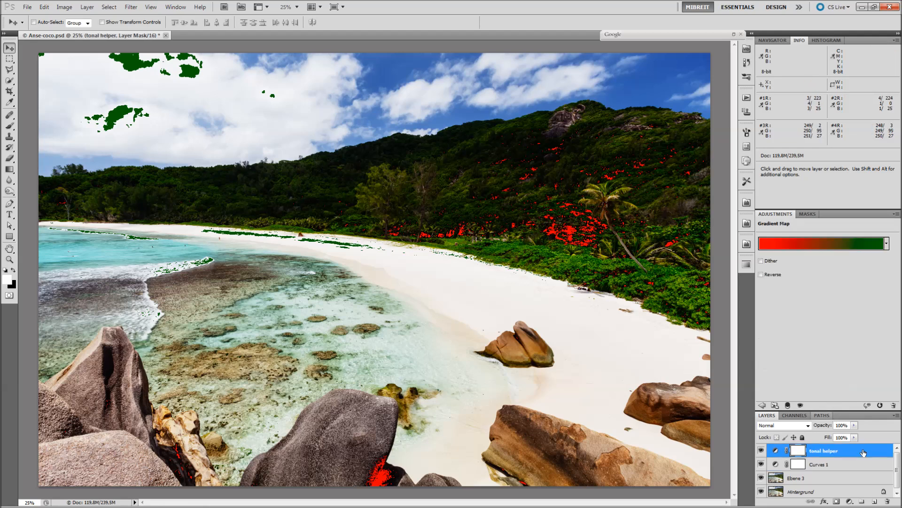
{"action": "double_click", "coordinate": [864, 451]}
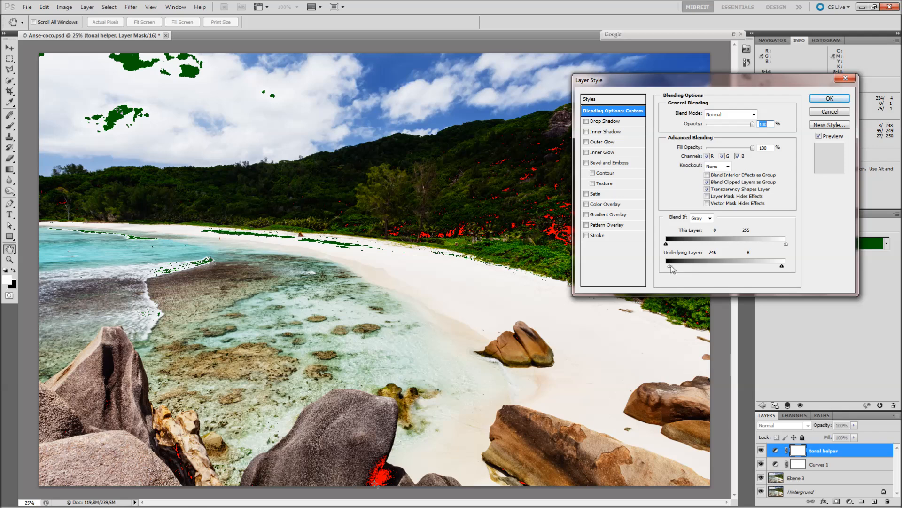
{"action": "left_click", "coordinate": [829, 112]}
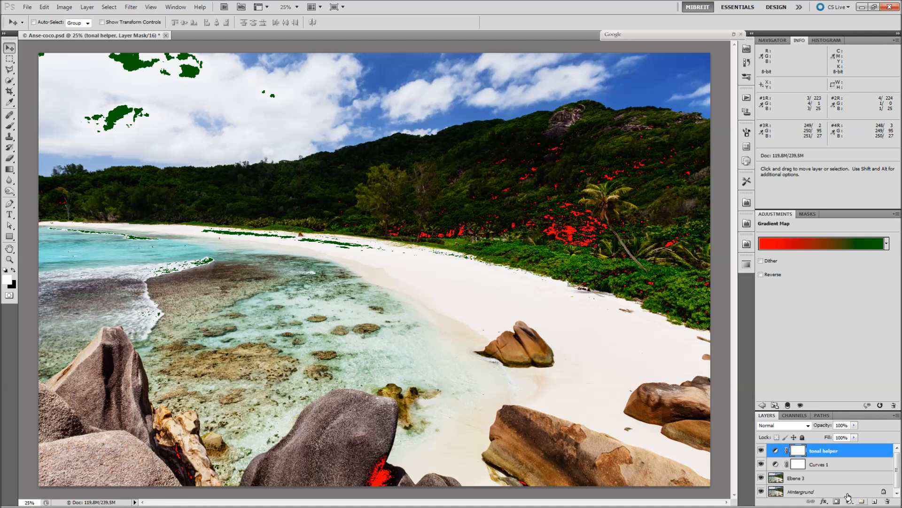
{"action": "double_click", "coordinate": [862, 455]}
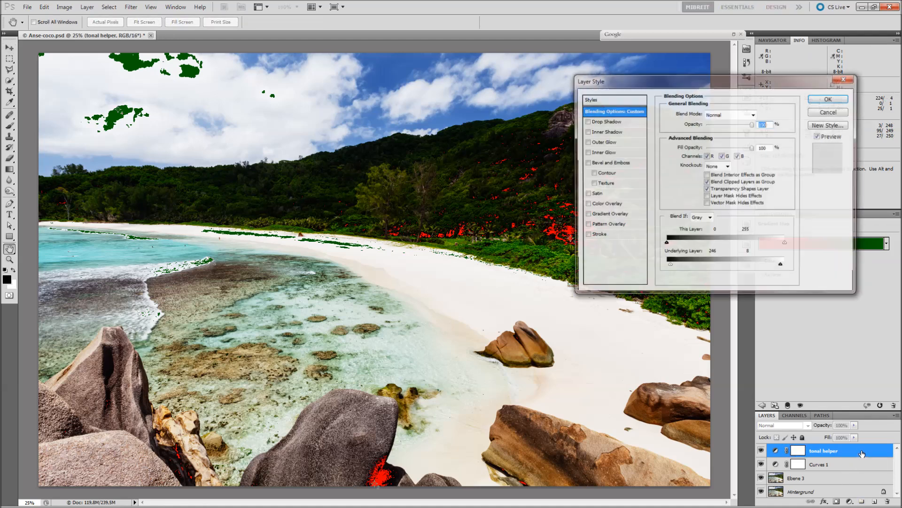
{"action": "left_click_drag", "start_coordinate": [783, 267], "coordinate": [783, 267]}
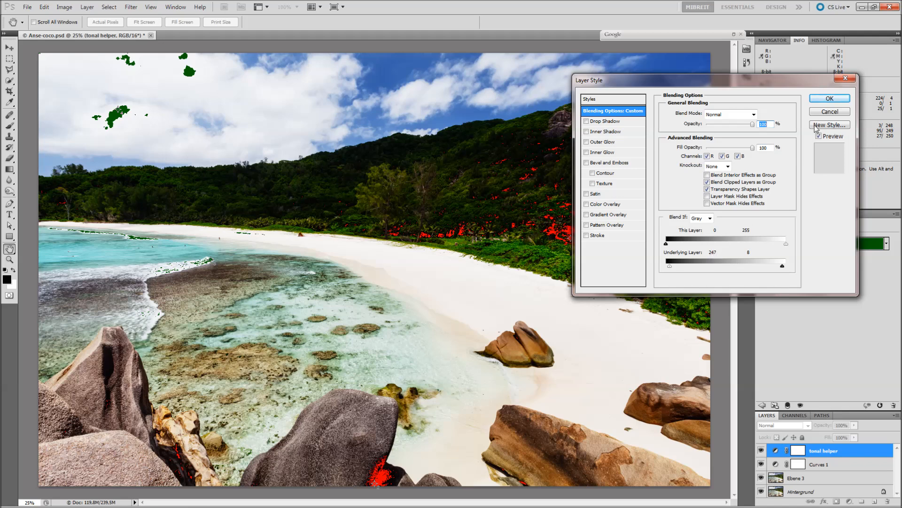
{"action": "left_click", "coordinate": [829, 99]}
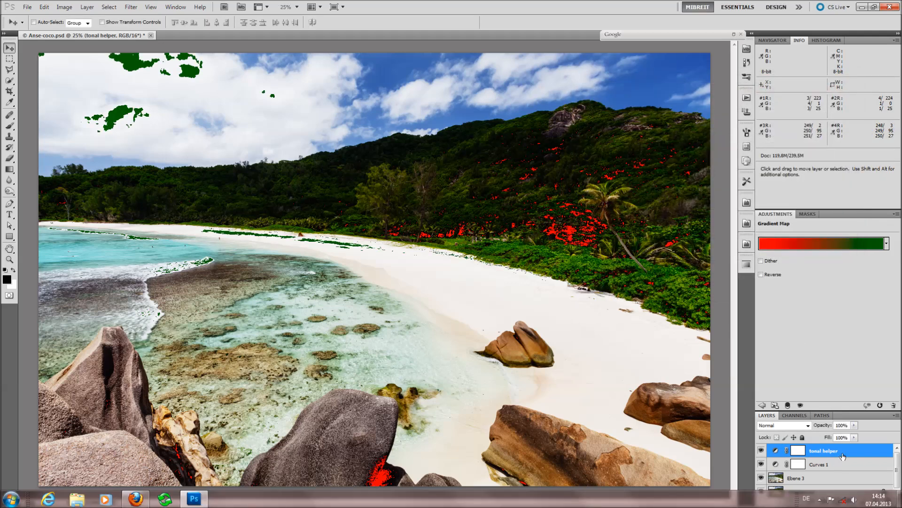
- Soften the Curves 1 S-curve, moving its shadow point to input 75, output 66 and its highlight point to input 185, output 192
{"action": "left_click", "coordinate": [843, 464]}
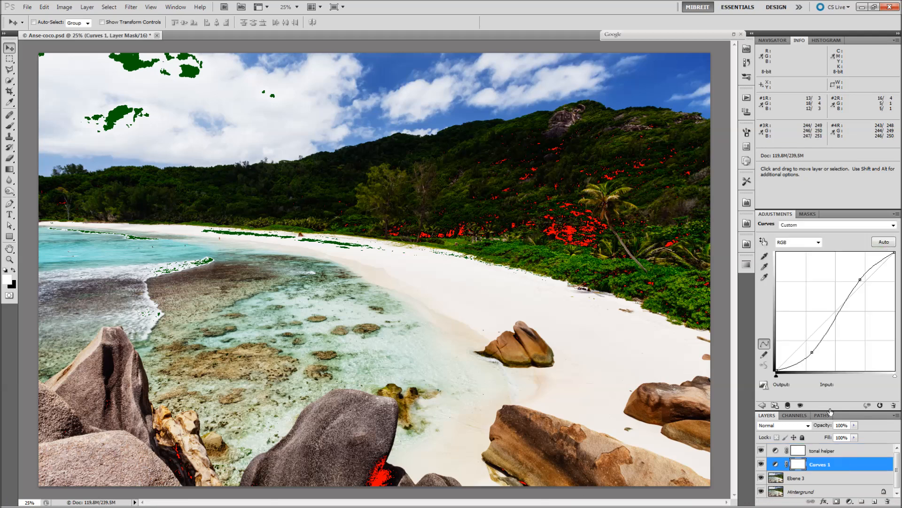
{"action": "left_click_drag", "start_coordinate": [812, 352], "coordinate": [808, 339]}
{"action": "left_click_drag", "start_coordinate": [859, 280], "coordinate": [862, 281]}
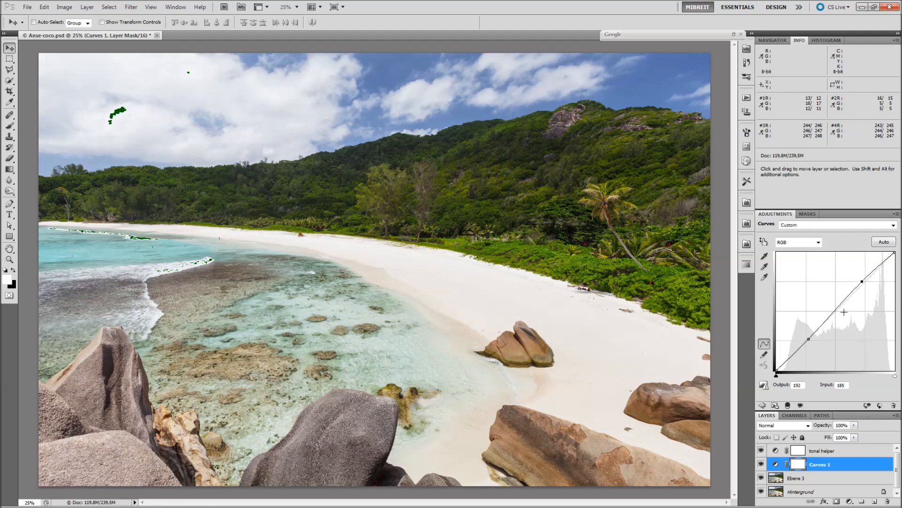
{"action": "left_click_drag", "start_coordinate": [809, 338], "coordinate": [812, 339]}
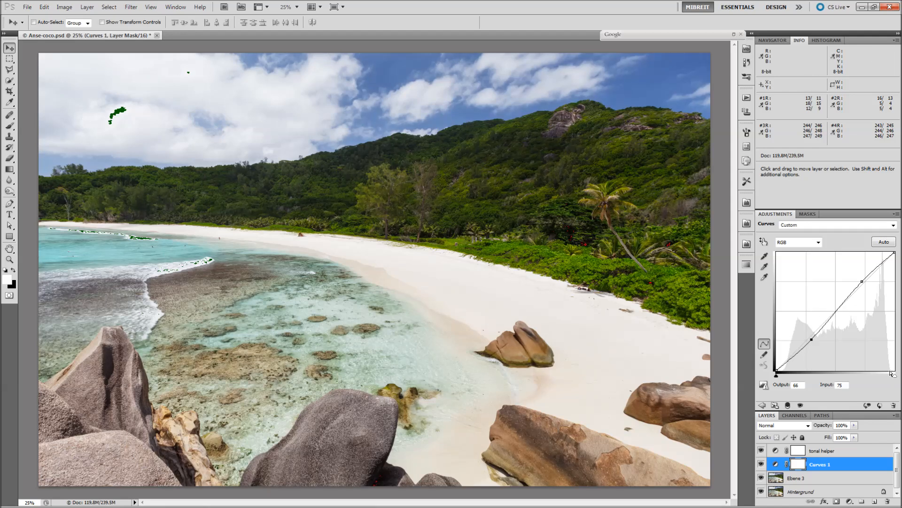
- Move the Curves 1 shadow point to input 76, output 65, and brush black at 20% opacity on its mask over the flagged cloud spots
{"action": "left_click_drag", "start_coordinate": [811, 339], "coordinate": [811, 339]}
{"action": "key", "text": "b"}
{"action": "left_click_drag", "start_coordinate": [401, 228], "coordinate": [416, 229]}
{"action": "key", "text": "x"}
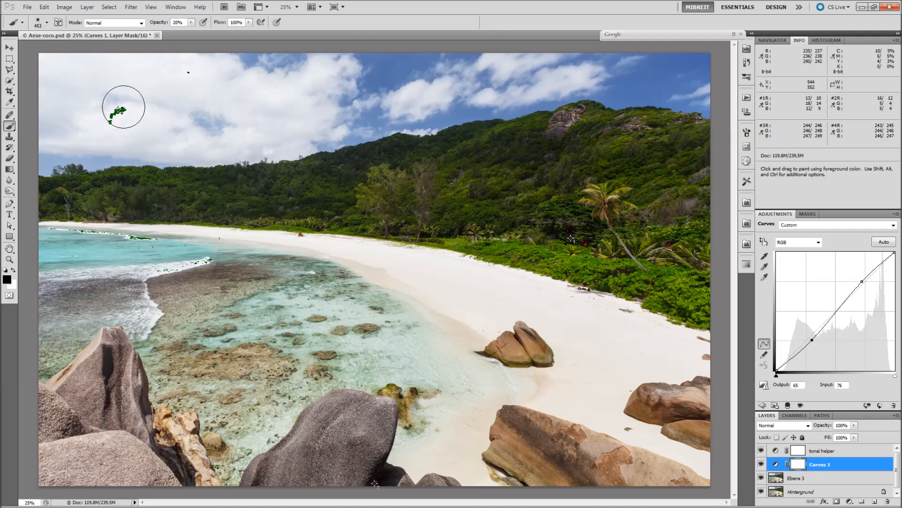
{"action": "mouse_move", "coordinate": [120, 110]}
{"action": "left_mouse_down"}
{"action": "mouse_move", "coordinate": [115, 115]}
{"action": "mouse_move", "coordinate": [128, 104]}
{"action": "mouse_move", "coordinate": [119, 114]}
{"action": "left_mouse_up"}
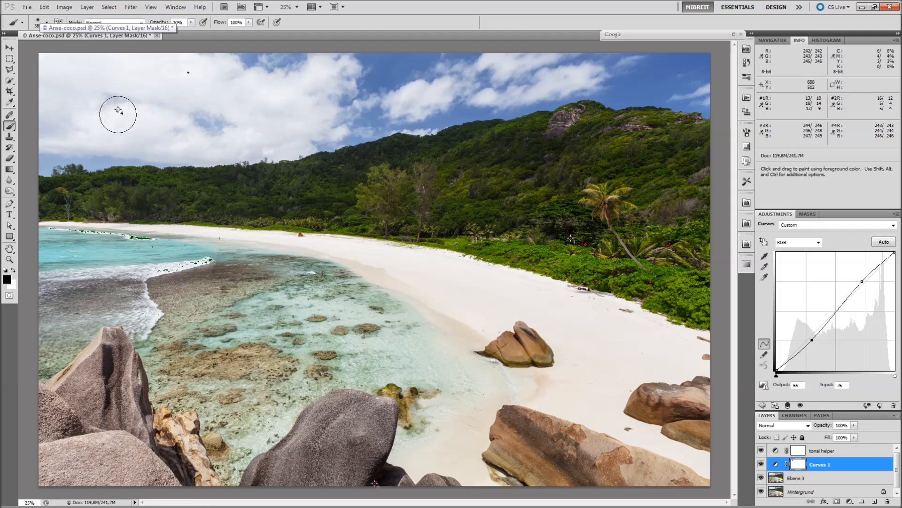
{"action": "left_click_drag", "start_coordinate": [184, 75], "coordinate": [185, 75]}
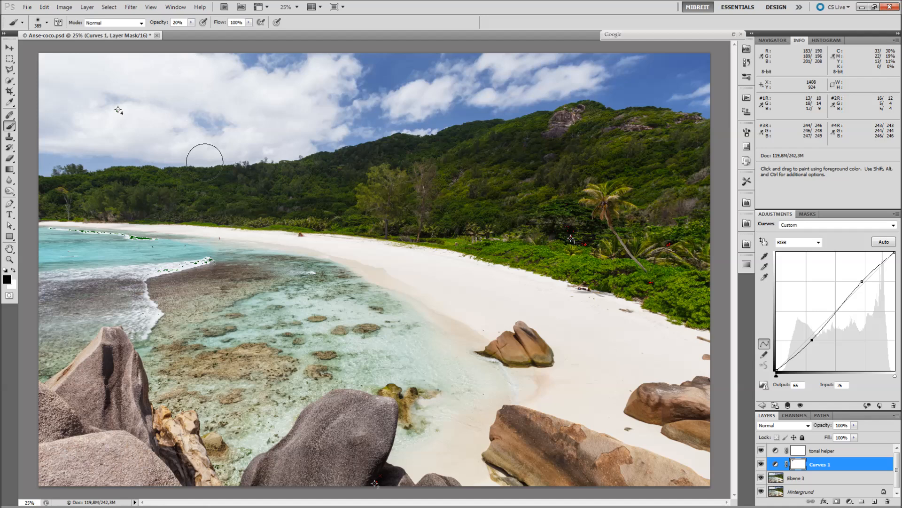
- Brush black on the Curves 1 mask over the flagged surf near the far shore, and at 50% opacity over the dark vegetation around the palm
{"action": "mouse_move", "coordinate": [72, 244]}
{"action": "left_mouse_down"}
{"action": "mouse_move", "coordinate": [25, 236]}
{"action": "mouse_move", "coordinate": [185, 239]}
{"action": "mouse_move", "coordinate": [66, 231]}
{"action": "mouse_move", "coordinate": [159, 240]}
{"action": "mouse_move", "coordinate": [204, 258]}
{"action": "mouse_move", "coordinate": [132, 283]}
{"action": "mouse_move", "coordinate": [218, 261]}
{"action": "mouse_move", "coordinate": [75, 236]}
{"action": "left_mouse_up"}
{"action": "key", "text": "5"}
{"action": "mouse_move", "coordinate": [580, 244]}
{"action": "left_mouse_down"}
{"action": "mouse_move", "coordinate": [669, 251]}
{"action": "mouse_move", "coordinate": [642, 244]}
{"action": "mouse_move", "coordinate": [657, 271]}
{"action": "left_mouse_up"}
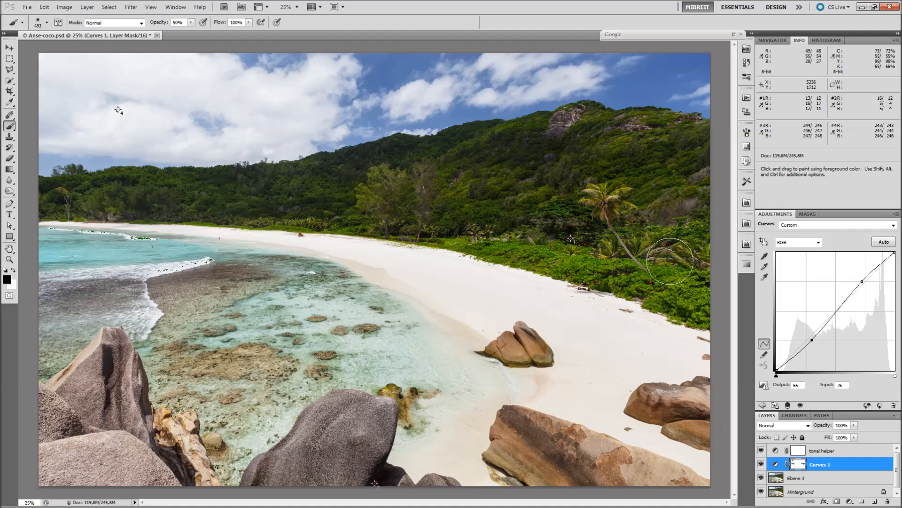
- Hide the tonal helper layer and display the histogram of the entire image
{"action": "left_click", "coordinate": [848, 454]}
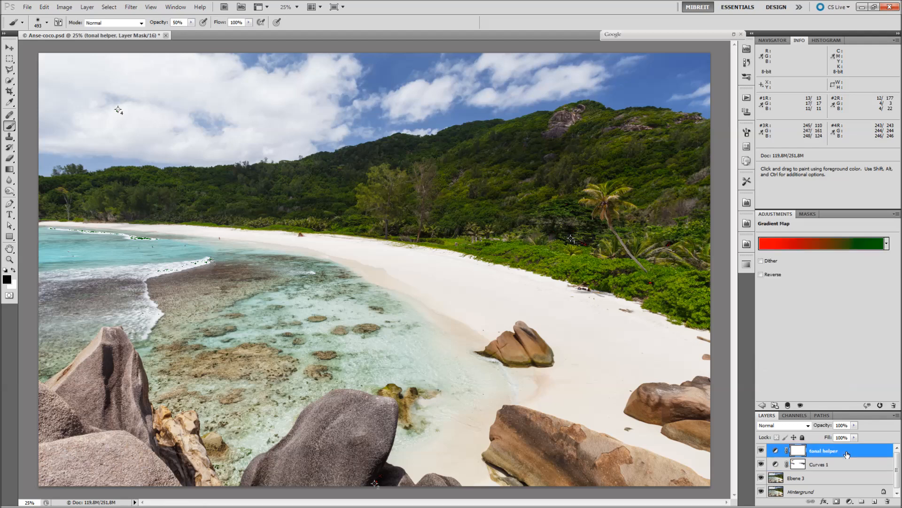
{"action": "left_click", "coordinate": [762, 450]}
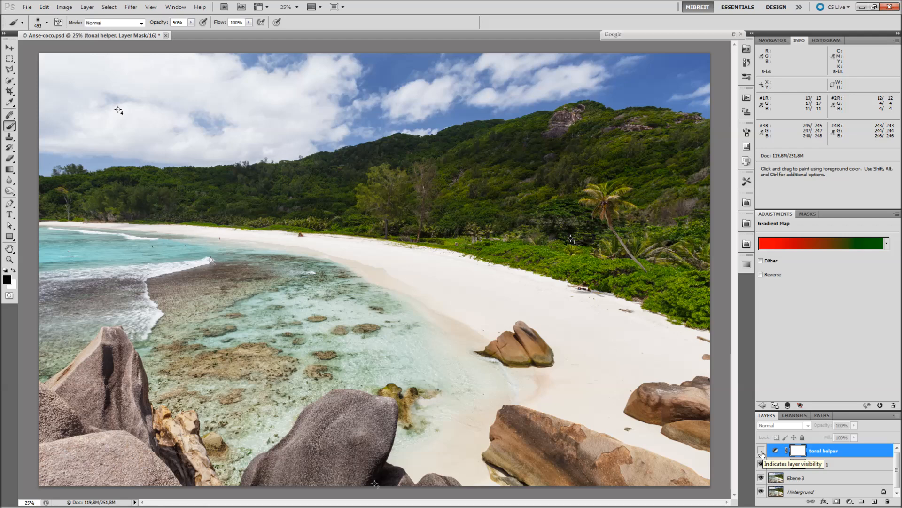
{"action": "left_click", "coordinate": [826, 40]}
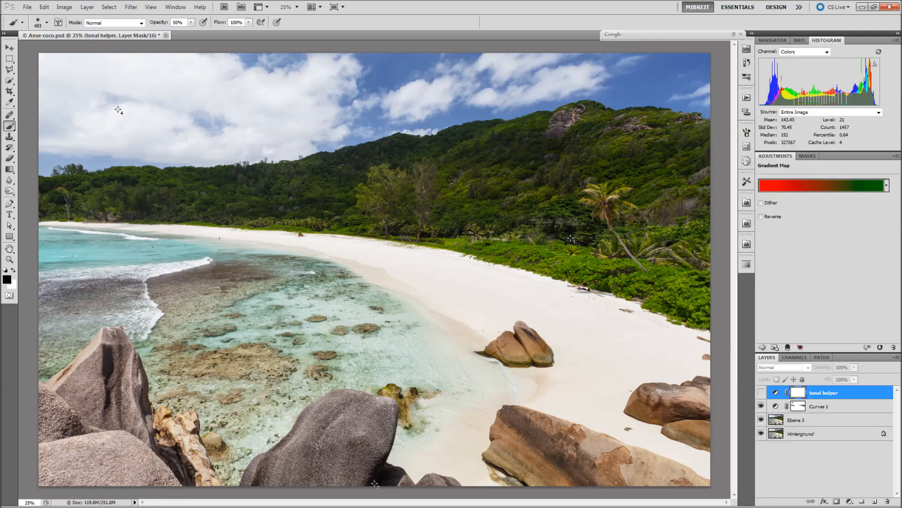